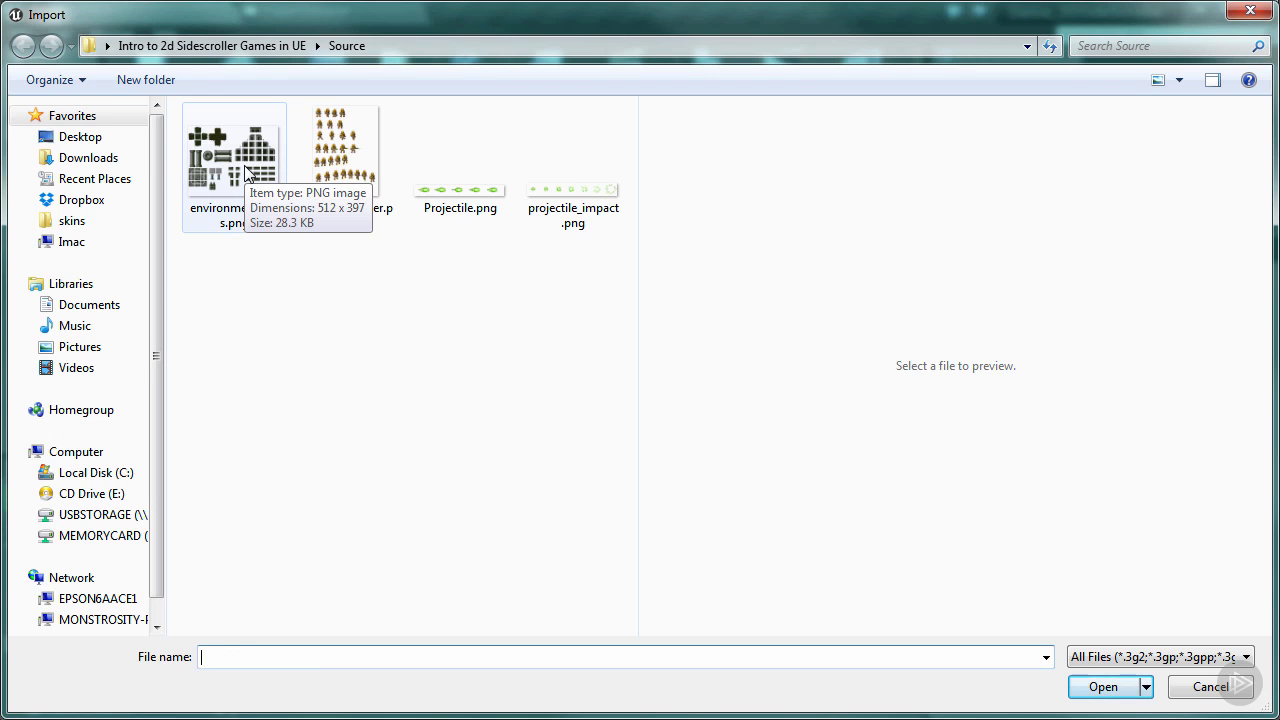
Step: Import environment_tiles.png into the Source folder and apply the Paper2D texture settings to it
double_click(245, 172)
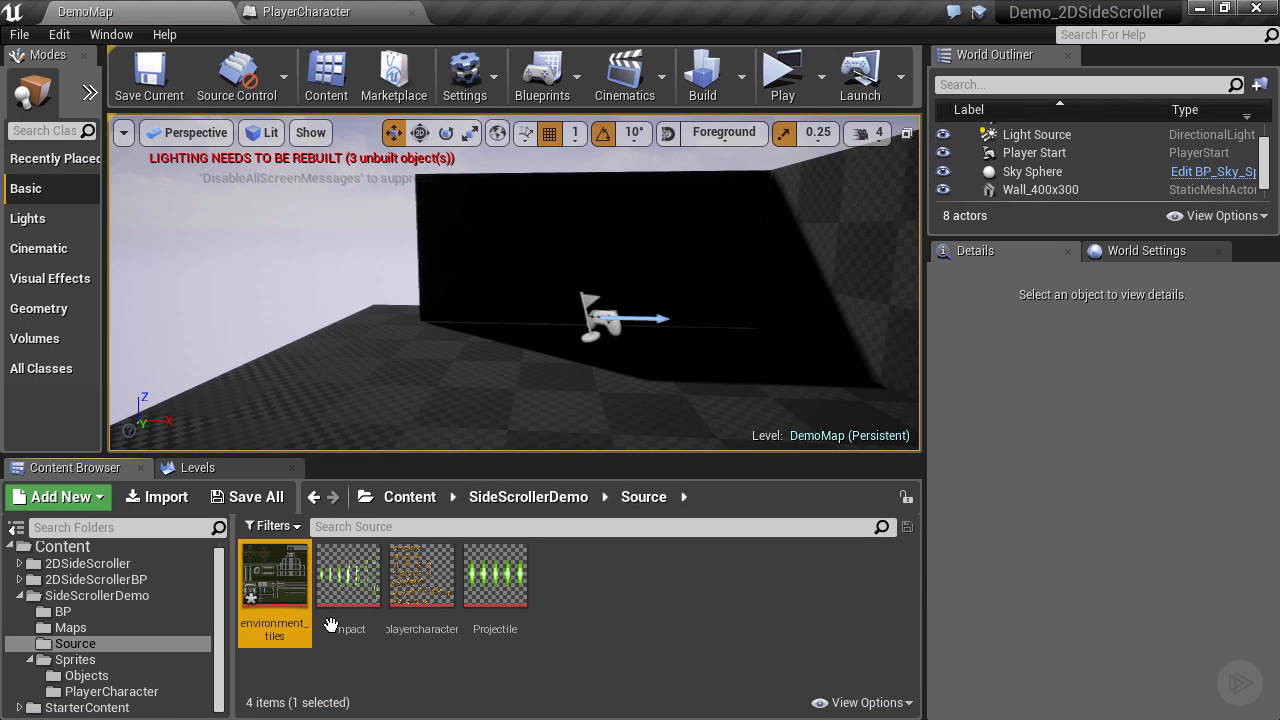
mouse_move(286, 577)
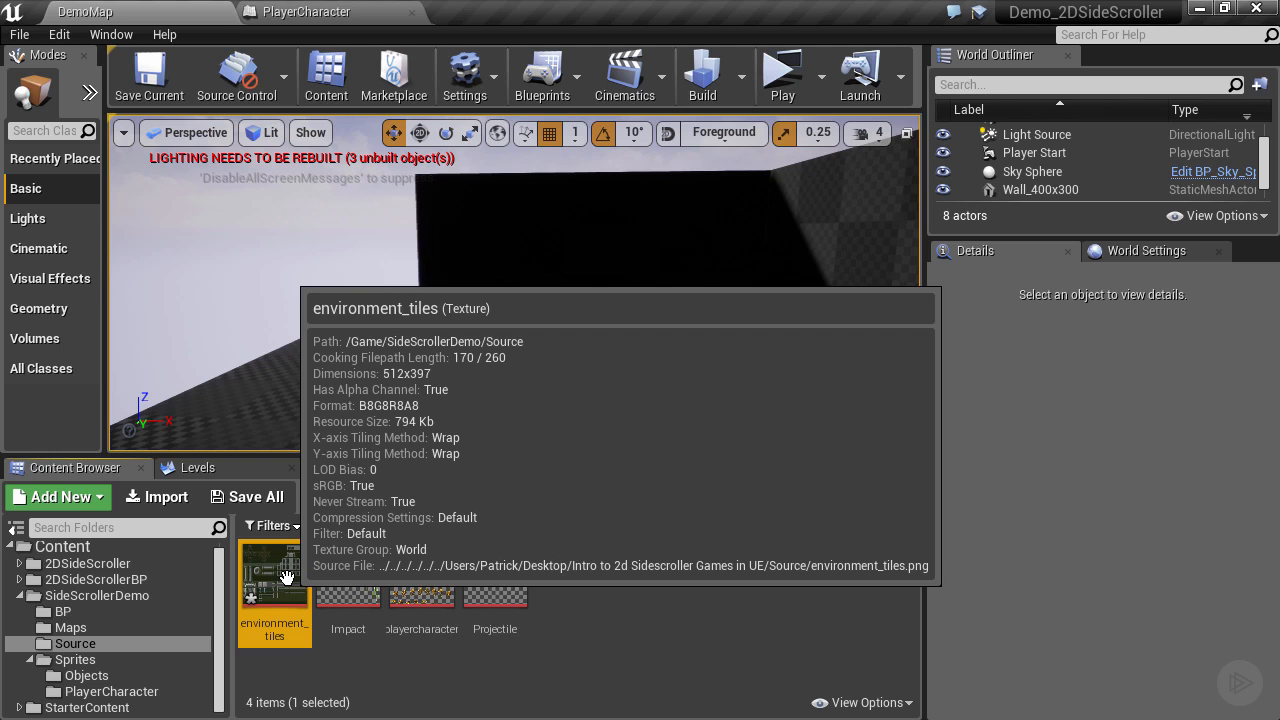
right_click(286, 577)
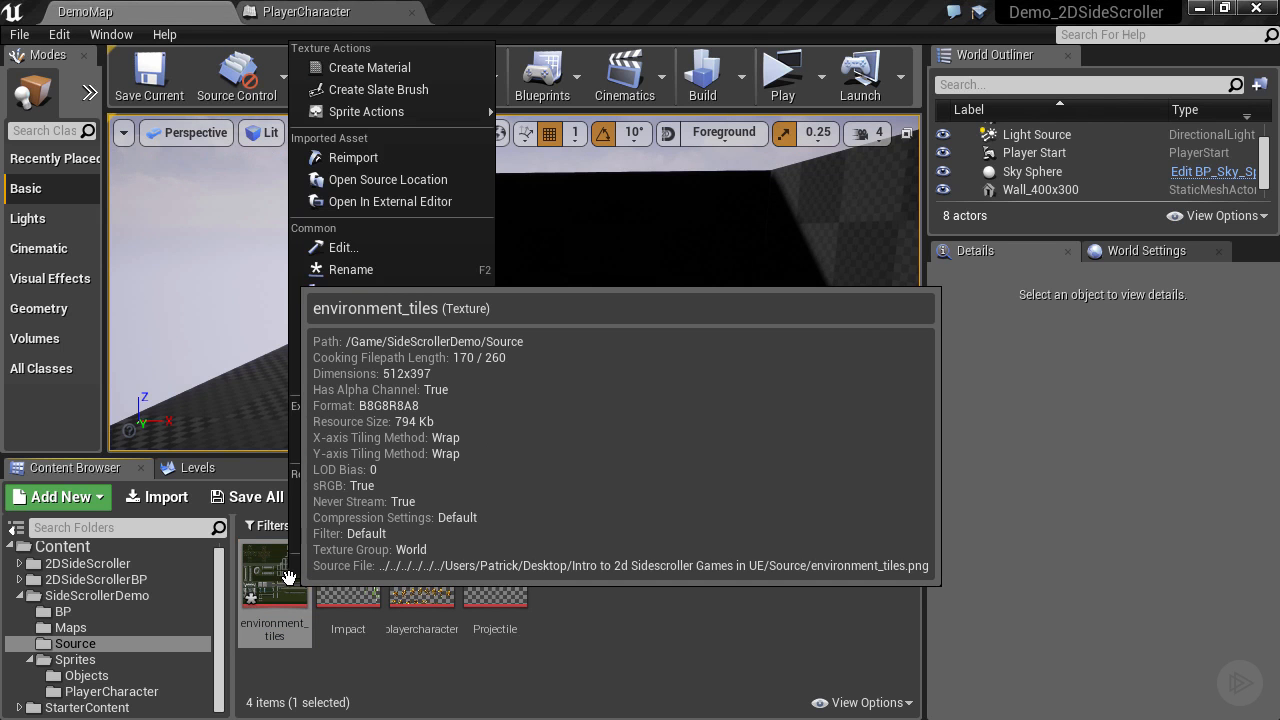
mouse_move(428, 113)
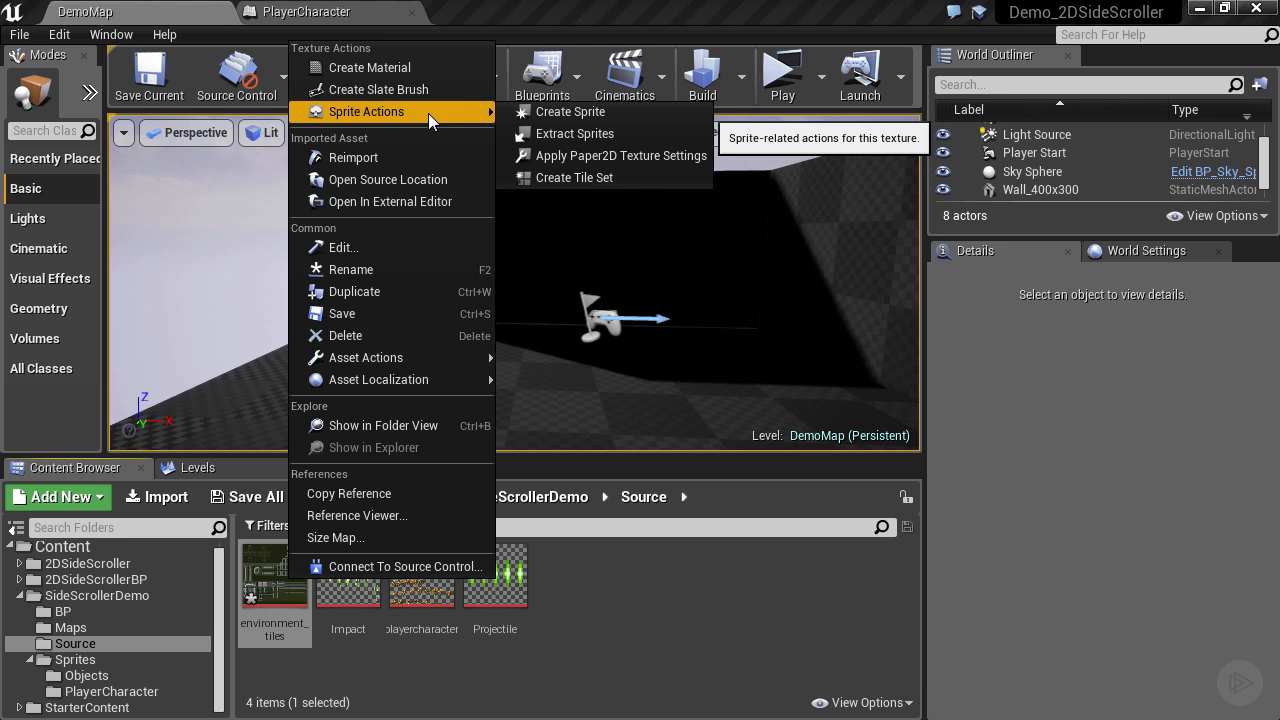
click(597, 154)
Step: Review the environment_tiles texture's compression and level-of-detail settings in the texture editor, and save the texture
mouse_move(287, 583)
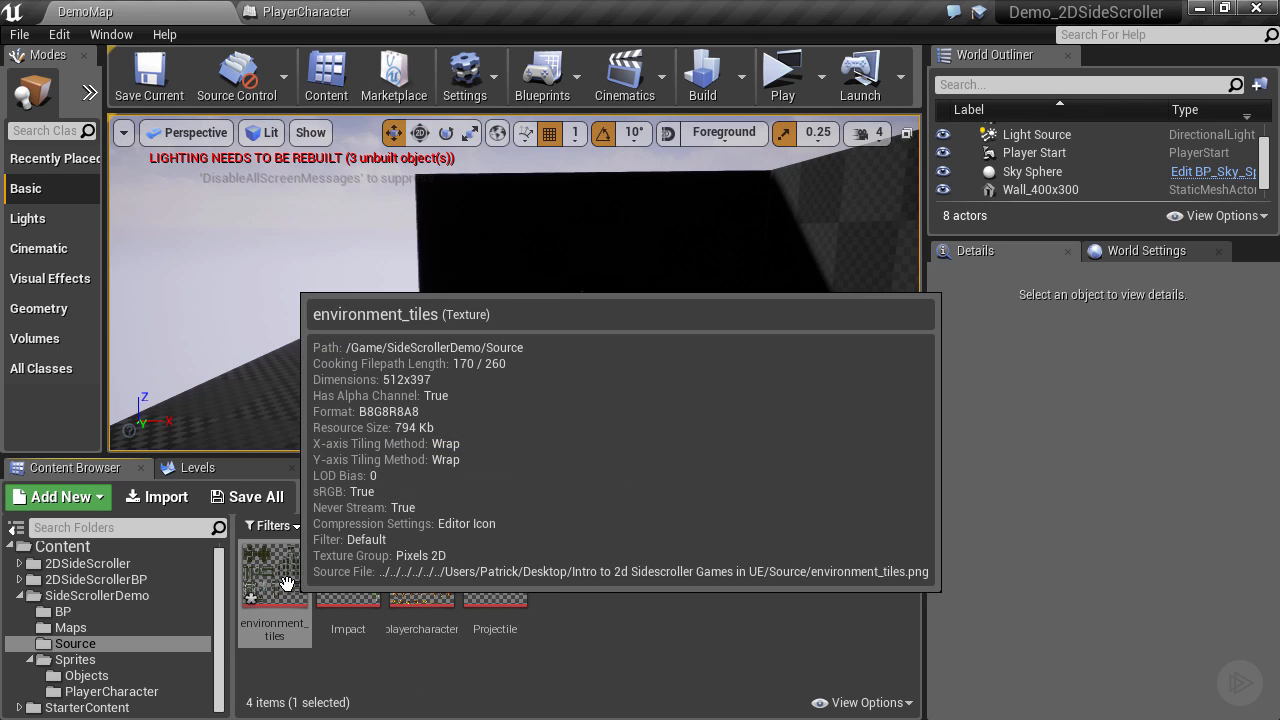
double_click(287, 583)
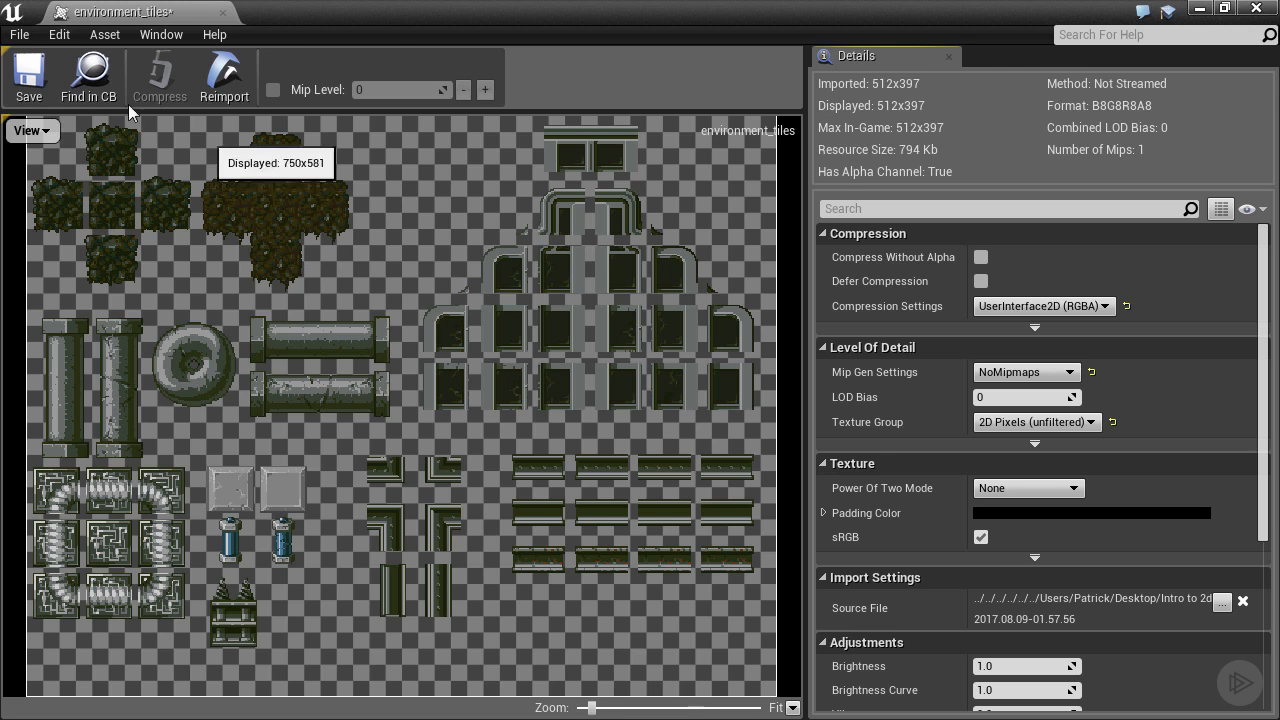
click(40, 95)
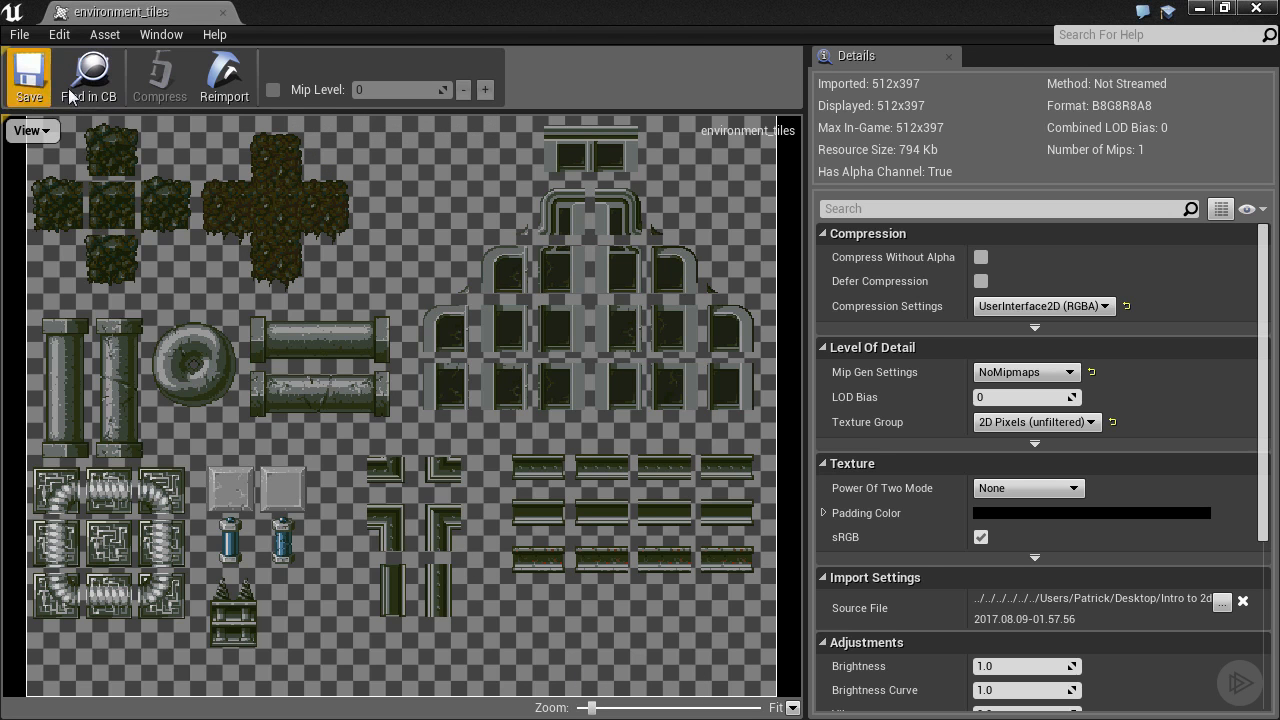
click(222, 12)
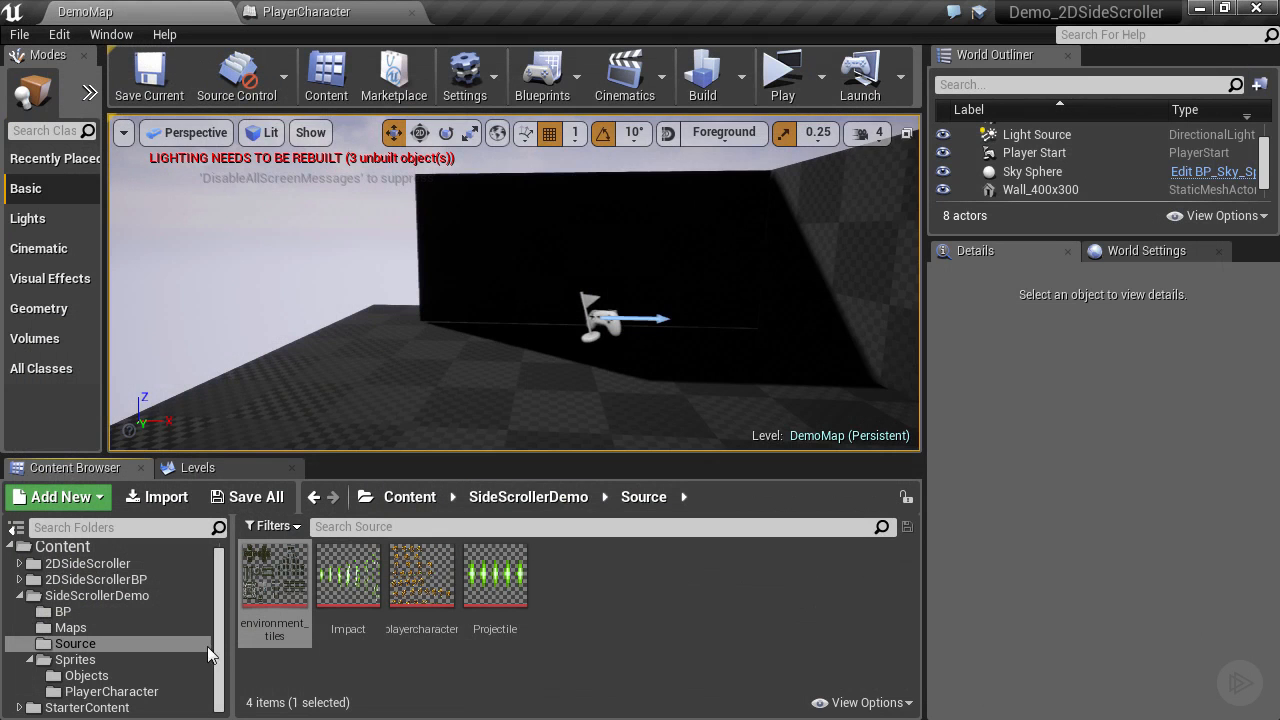
right_click(288, 572)
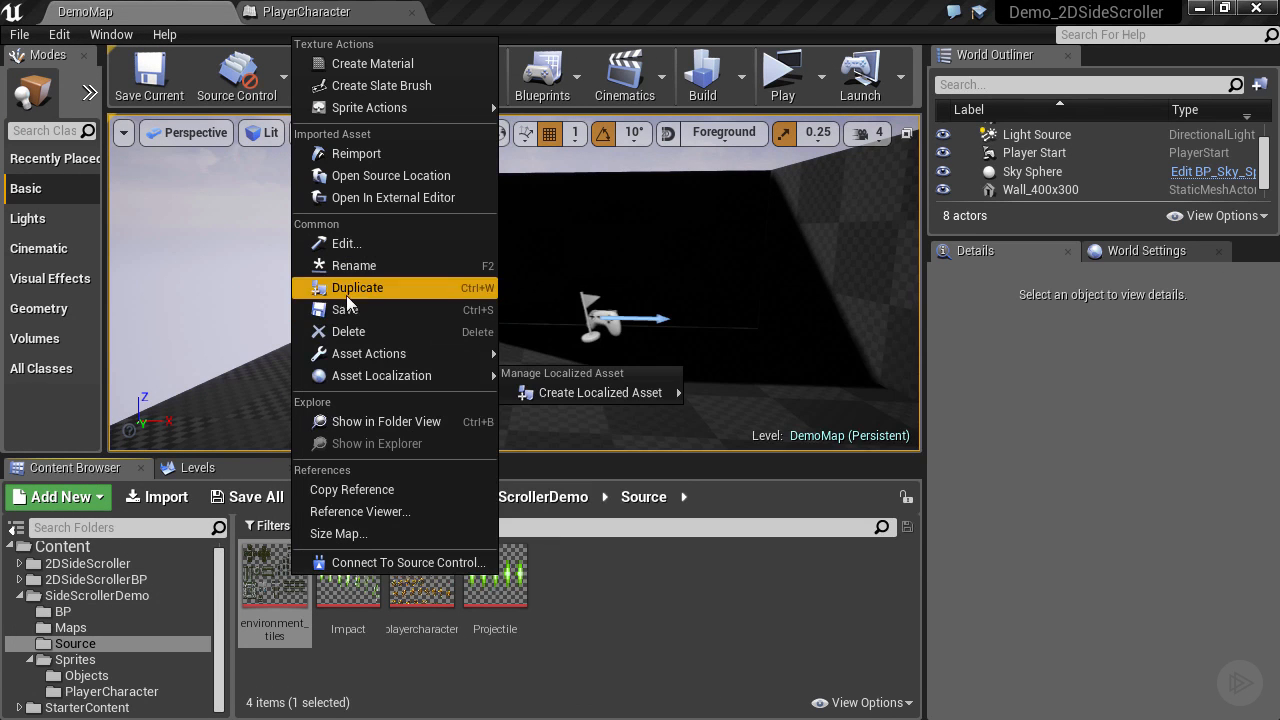
mouse_move(372, 102)
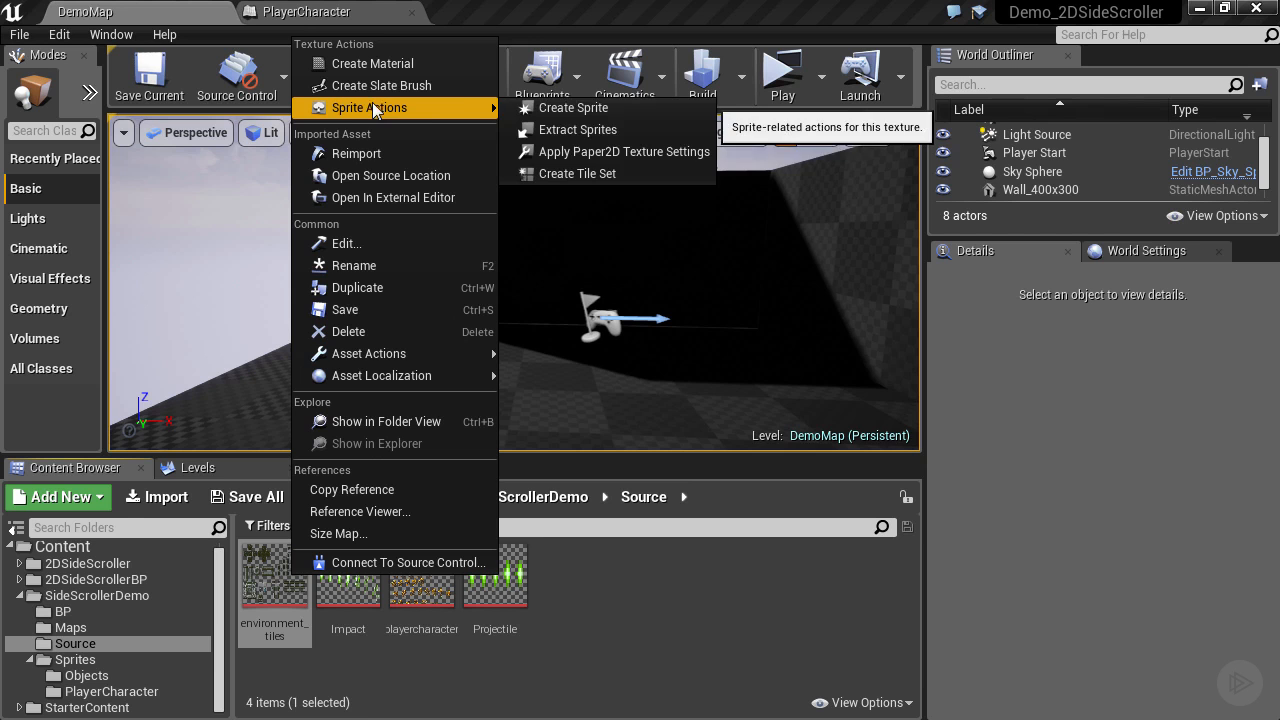
click(588, 128)
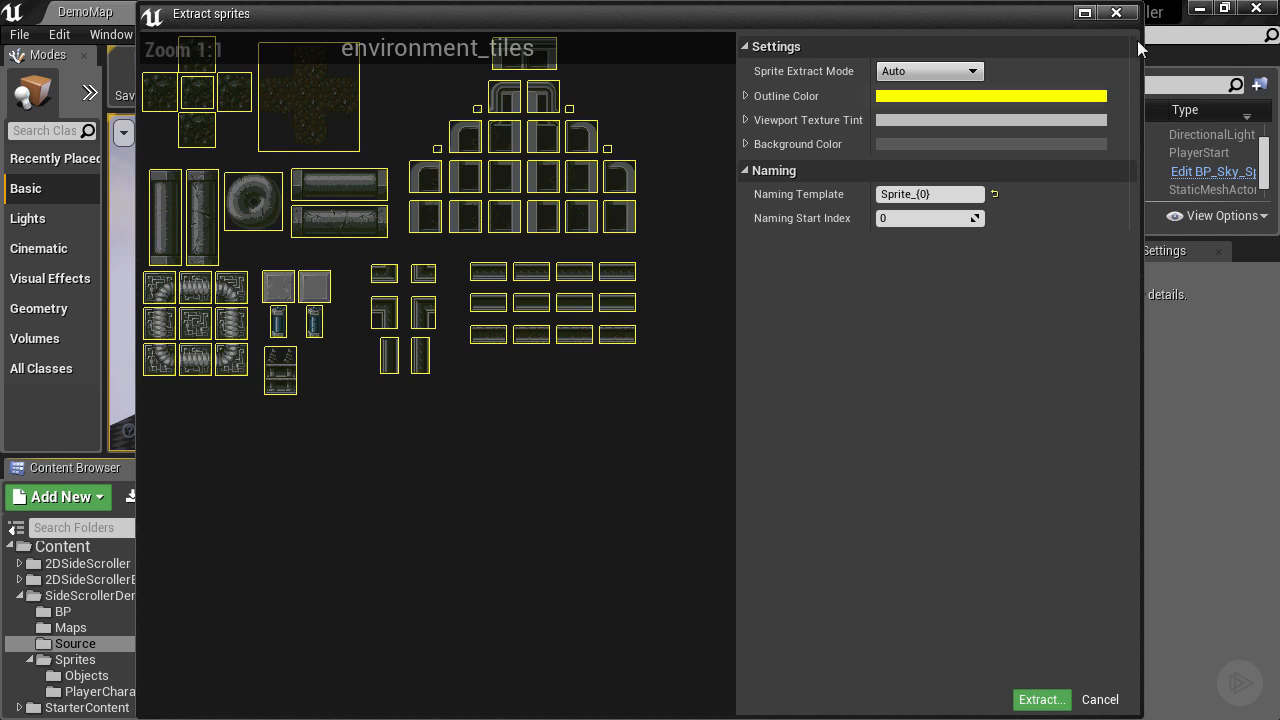
click(1117, 13)
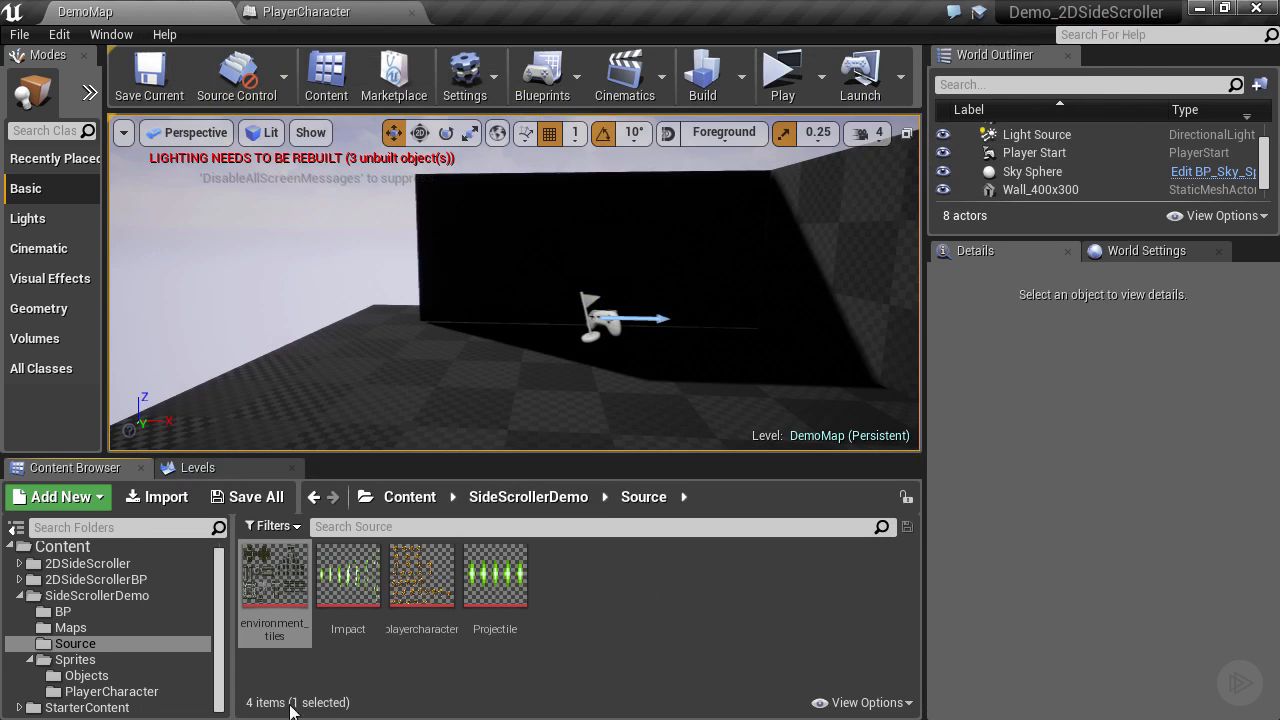
Step: Rename the environment_tiles texture as Env_Tile
click(302, 628)
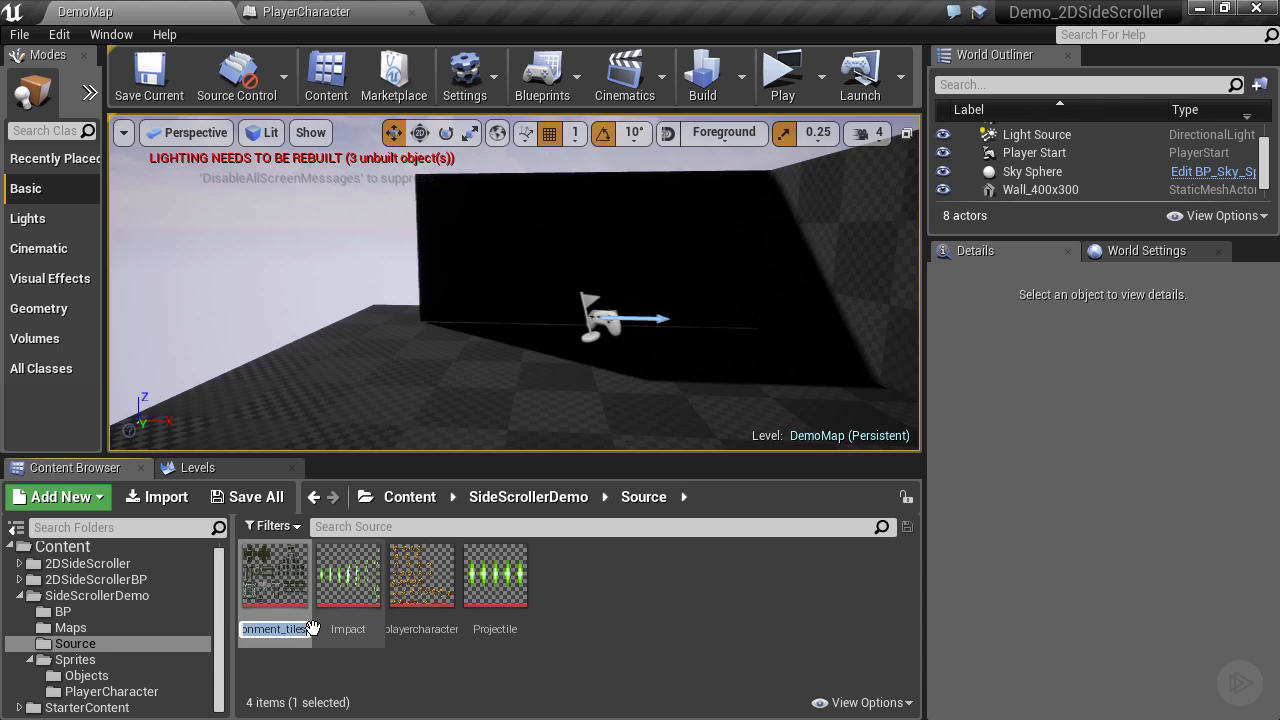
text(Env_Tile)
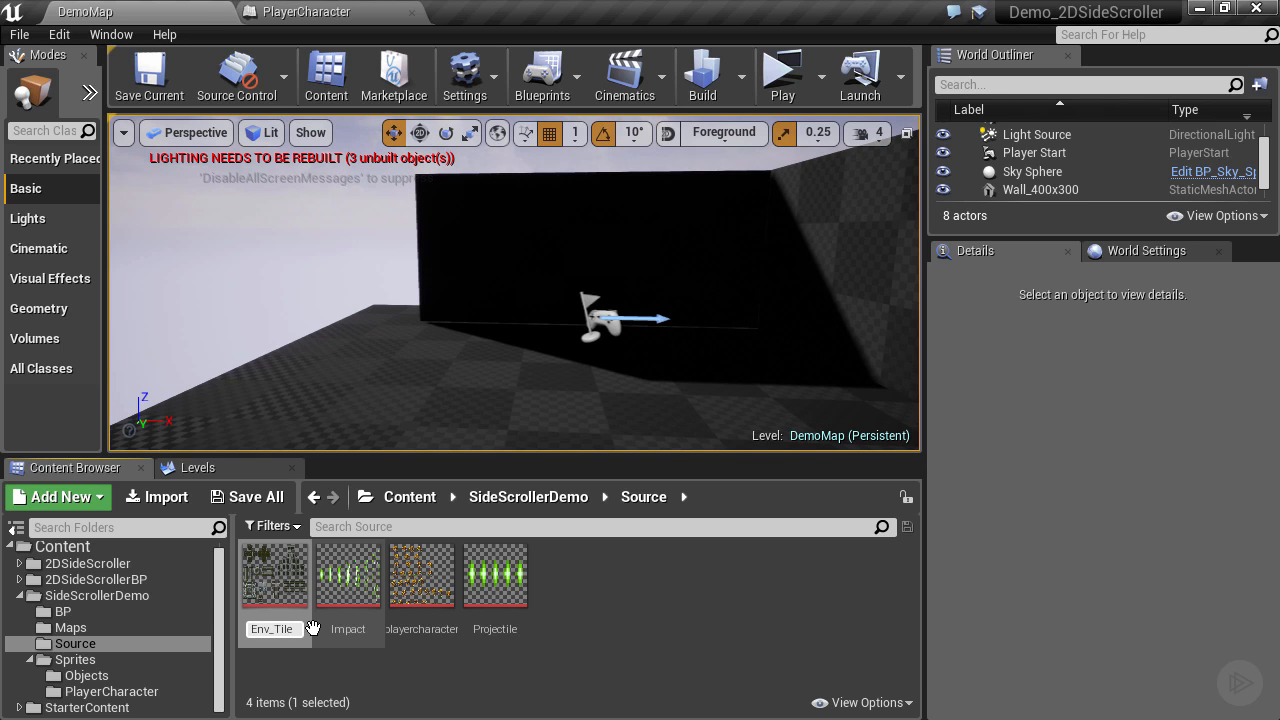
key(Return)
double_click(287, 582)
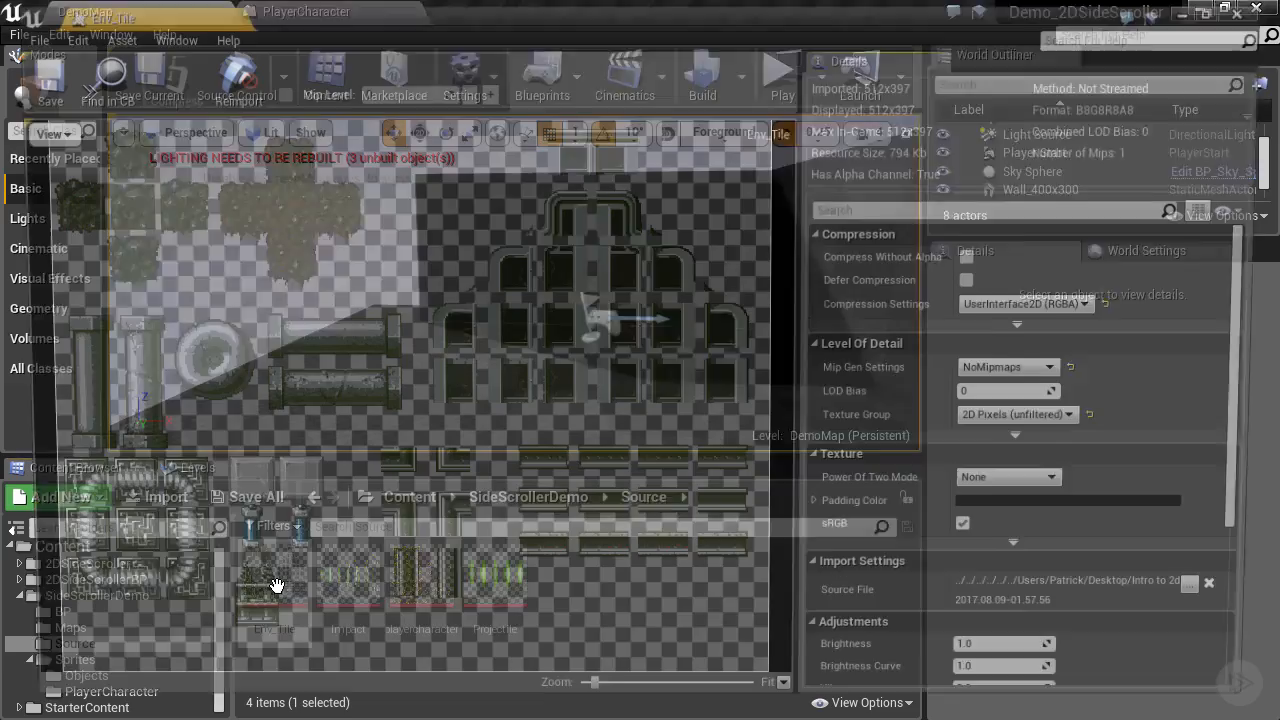
click(1255, 8)
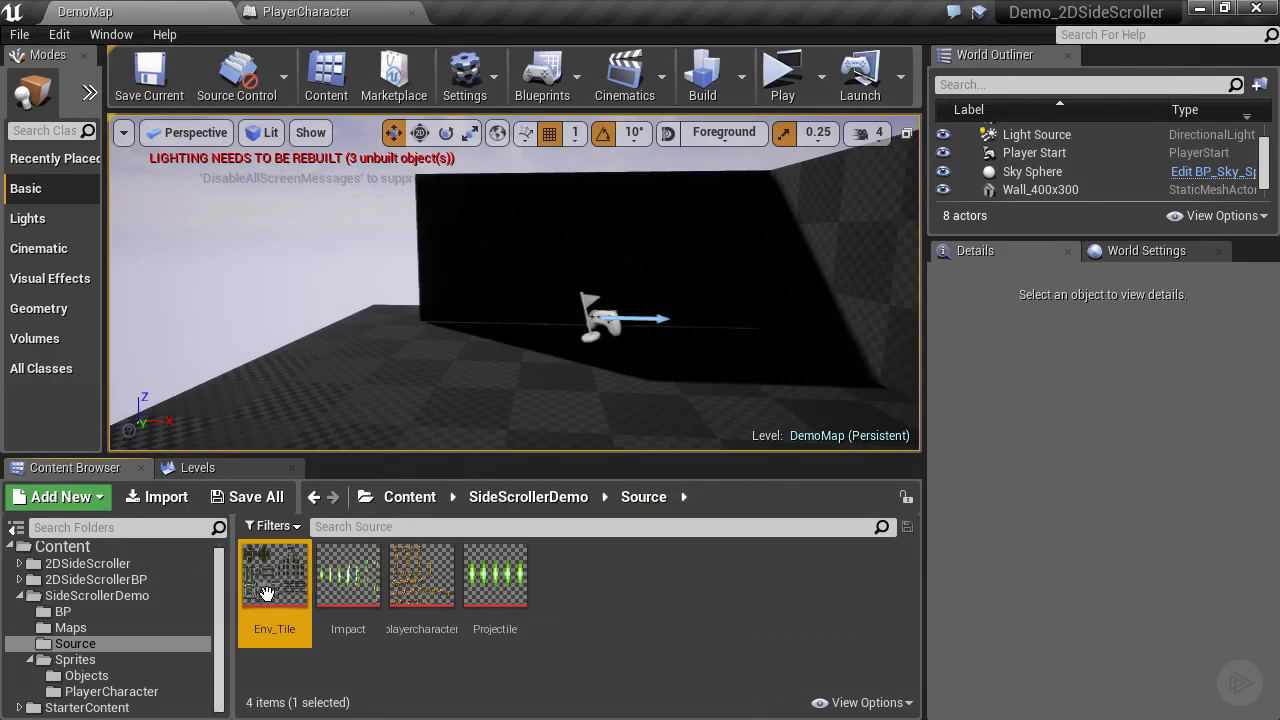
Step: Extract sprites from the Env_Tile texture in Auto mode with the naming template _{0}
right_click(272, 585)
mouse_move(414, 125)
click(543, 143)
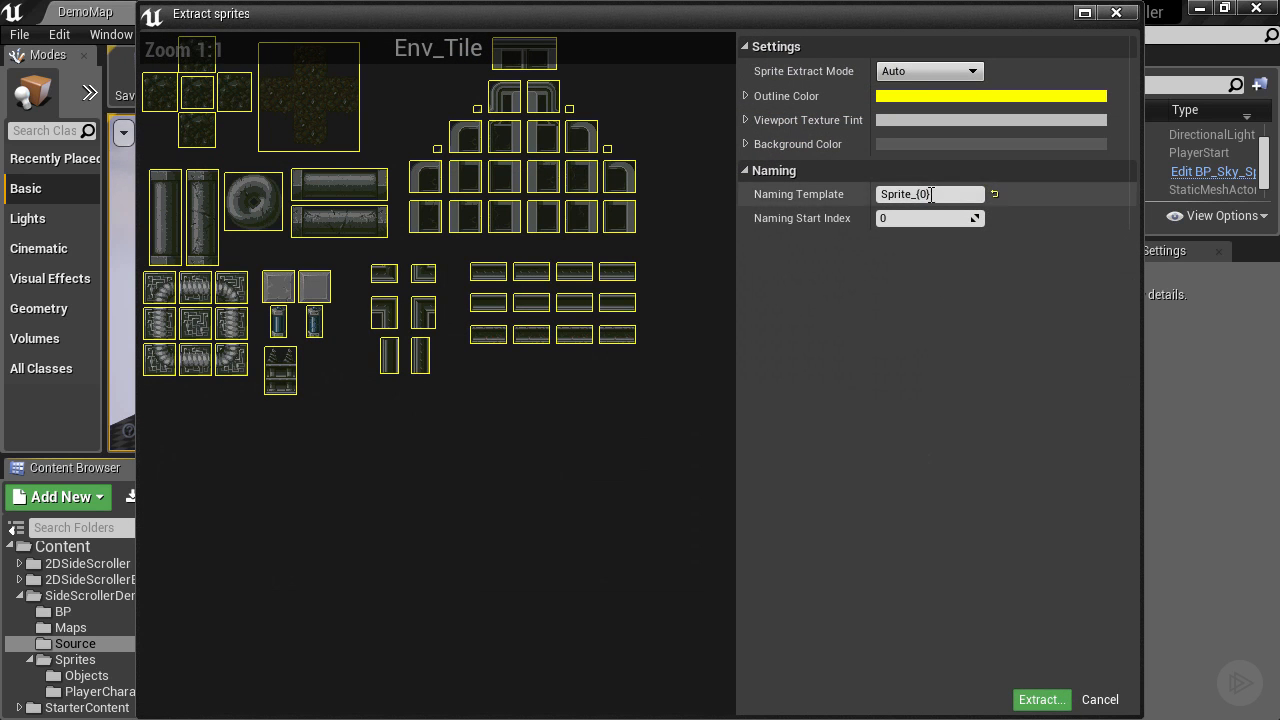
click(915, 194)
drag(915, 194, 879, 195)
key(BackSpace)
text(_)
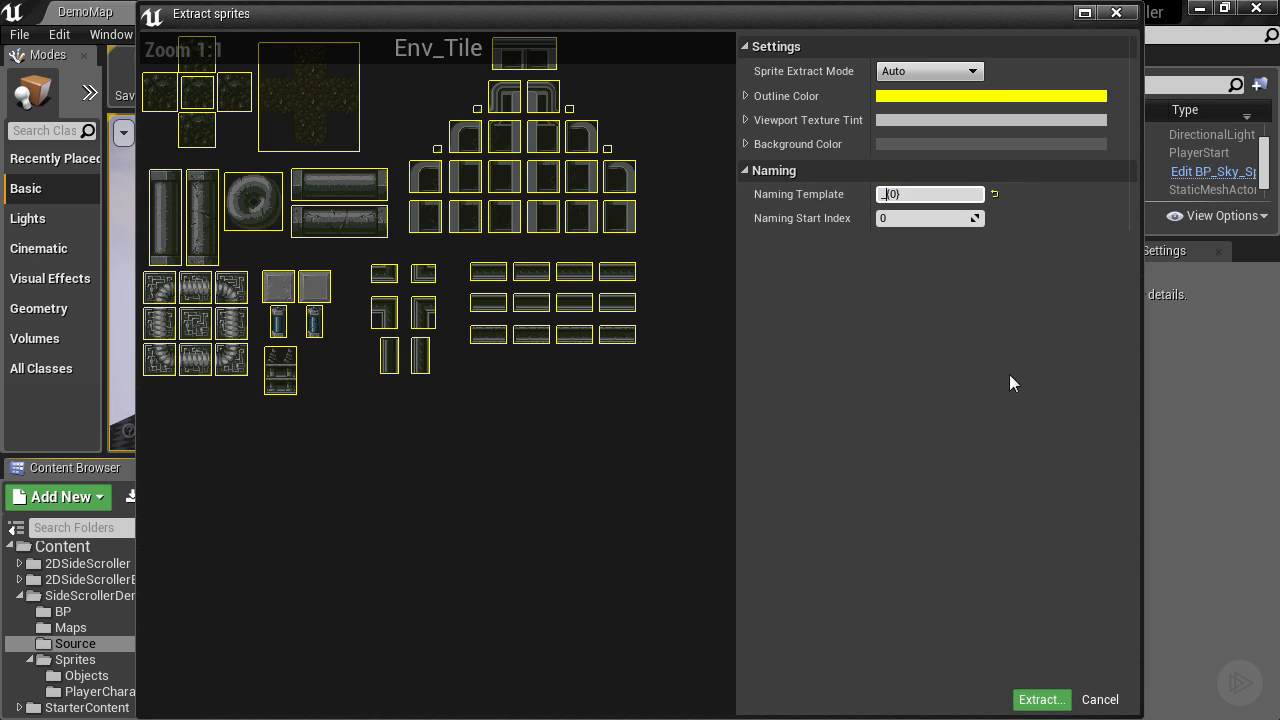
click(1041, 700)
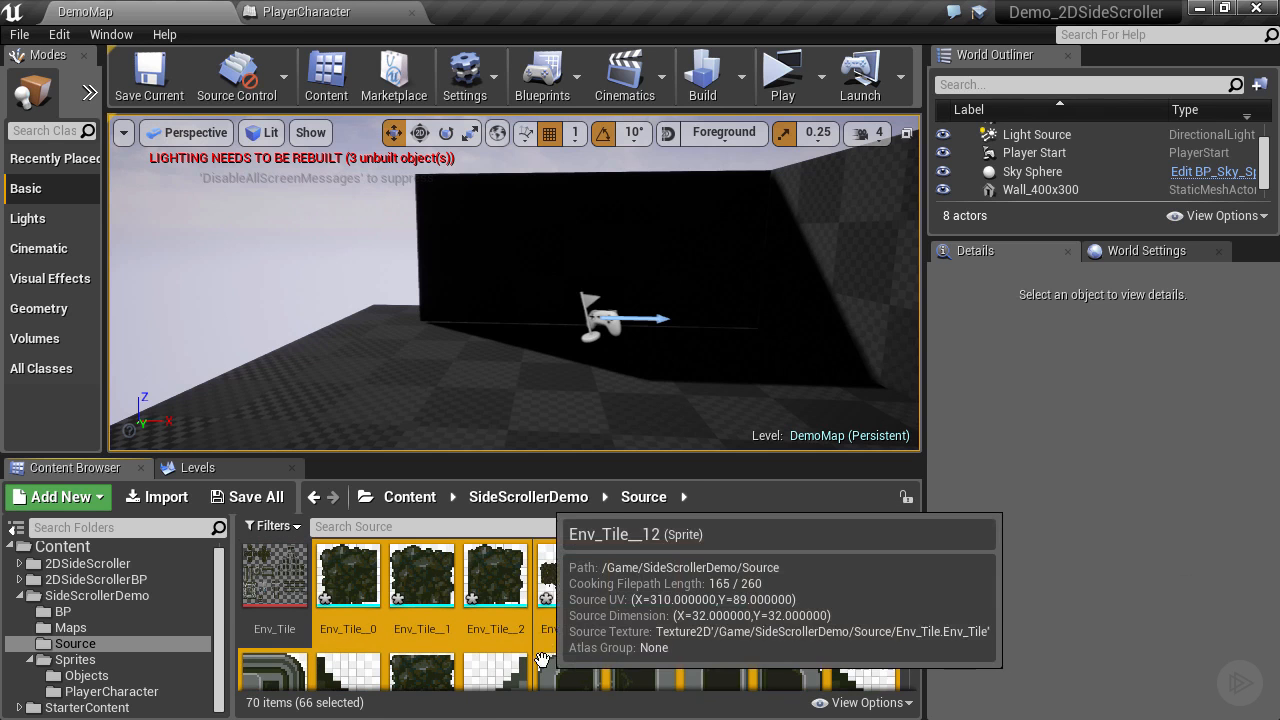
Step: Create a new folder named Environment inside the Sprites folder
click(80, 662)
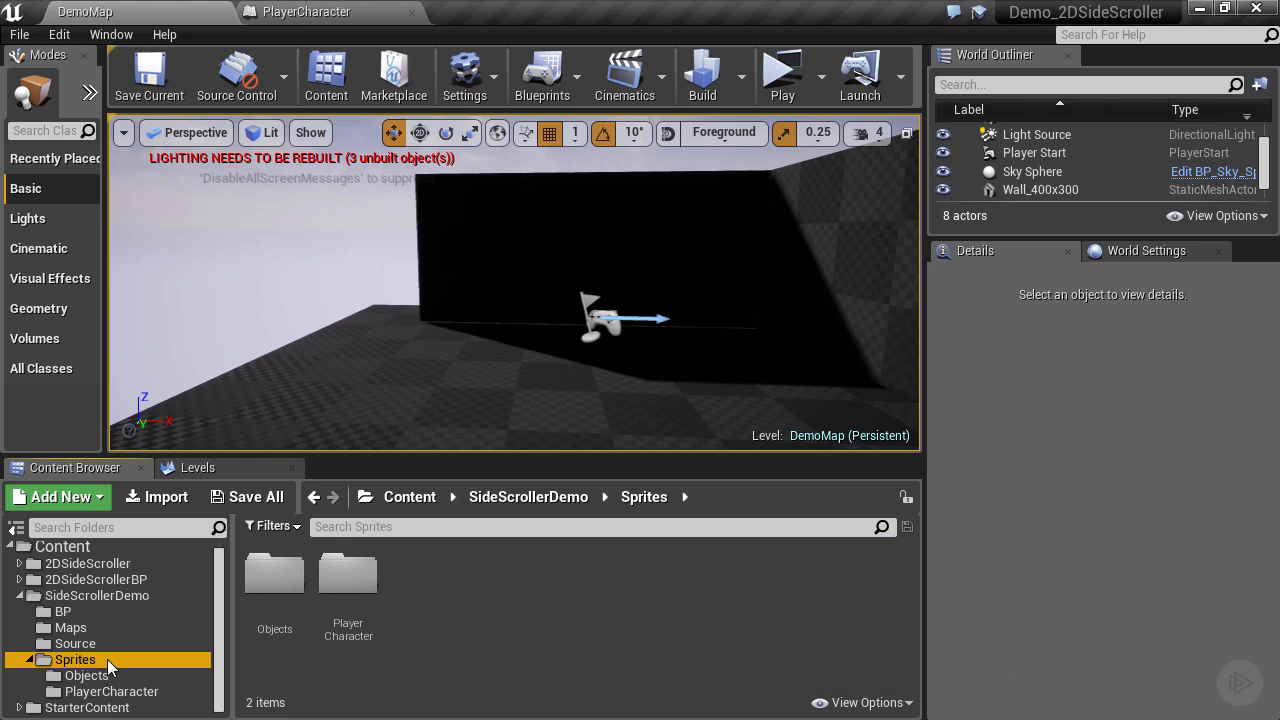
right_click(107, 659)
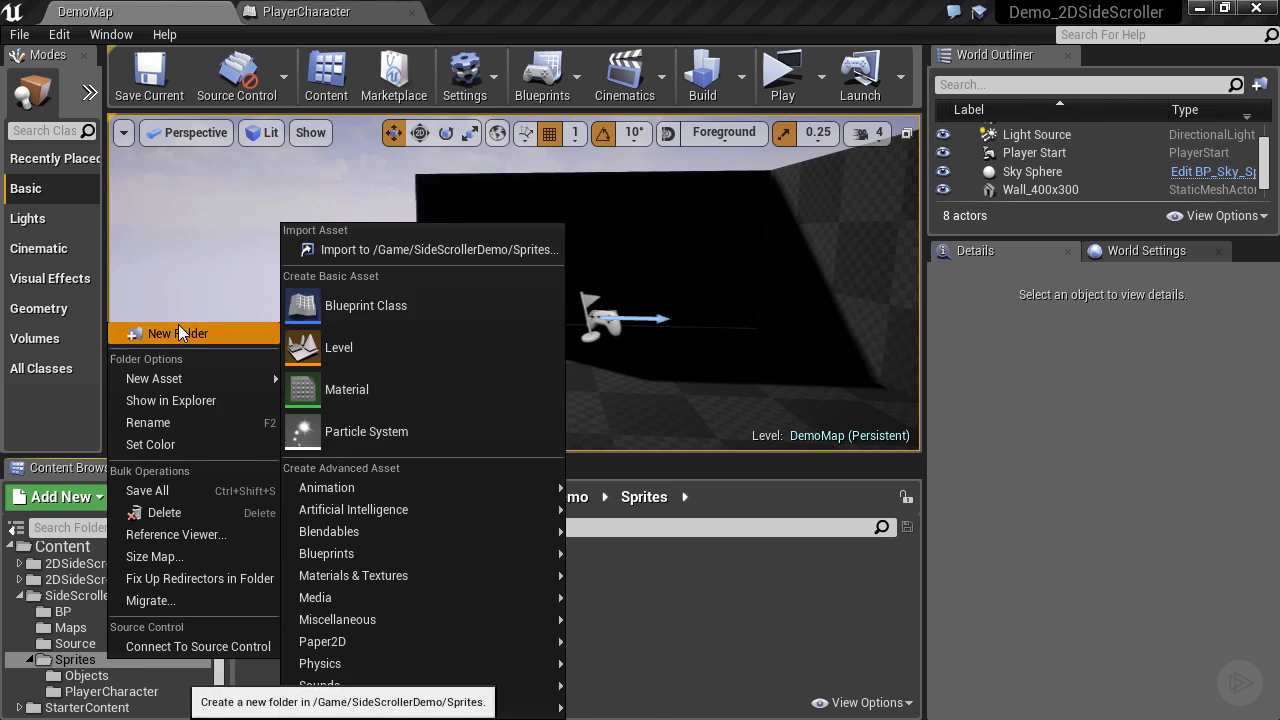
click(178, 324)
text(Env)
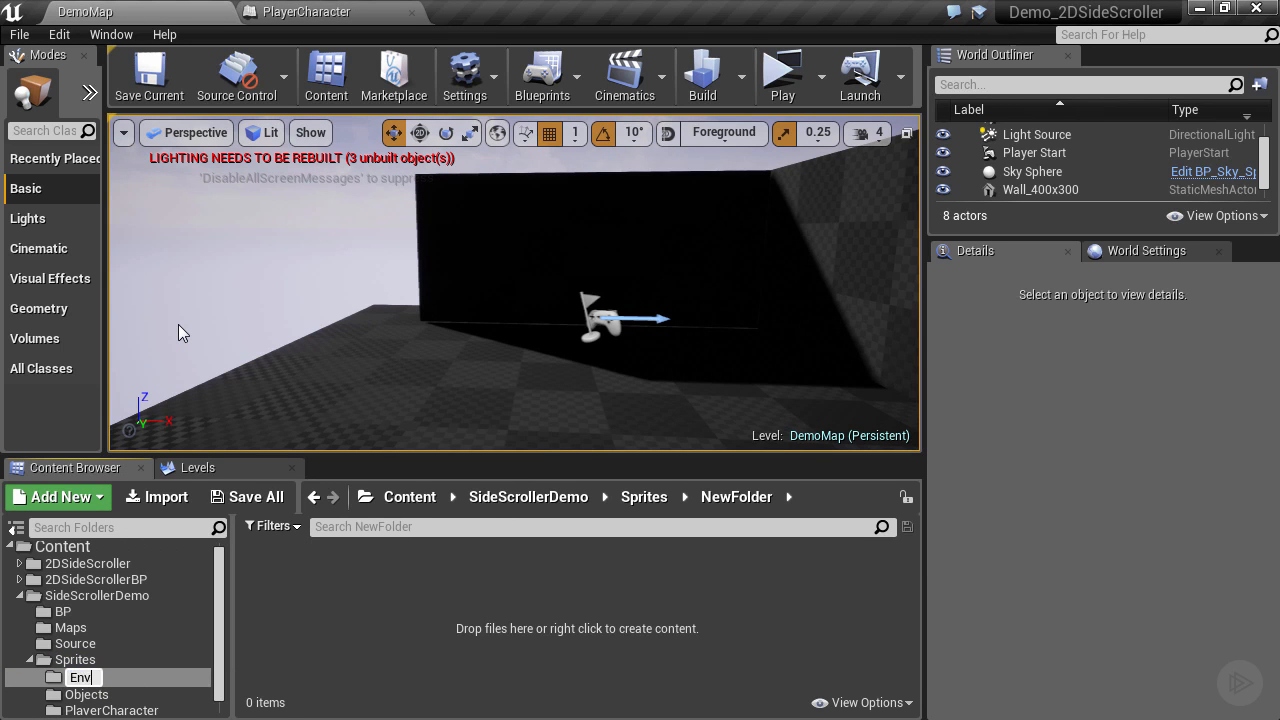
text(ironment)
key(Return)
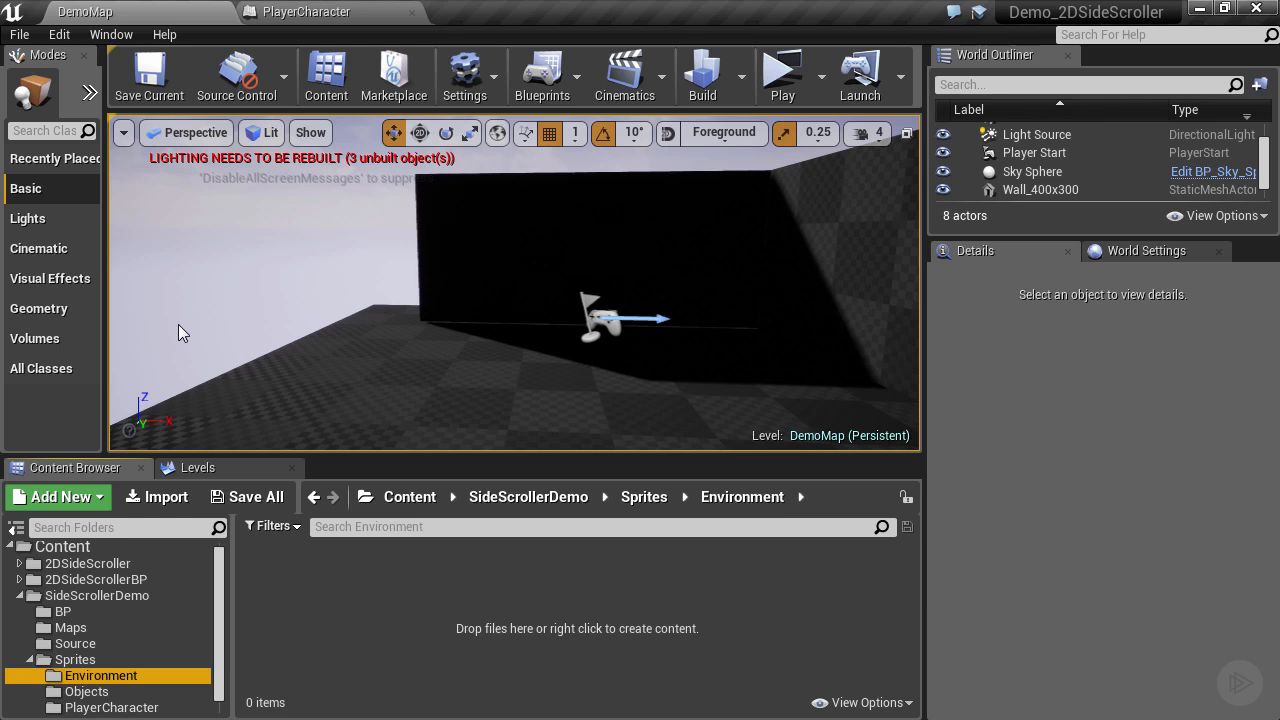
Step: Move all extracted Env_Tile sprites from the Source folder into the Sprites/Environment folder
click(75, 643)
click(376, 590)
scroll(376, 585, down, 1)
scroll(376, 585, down, 5)
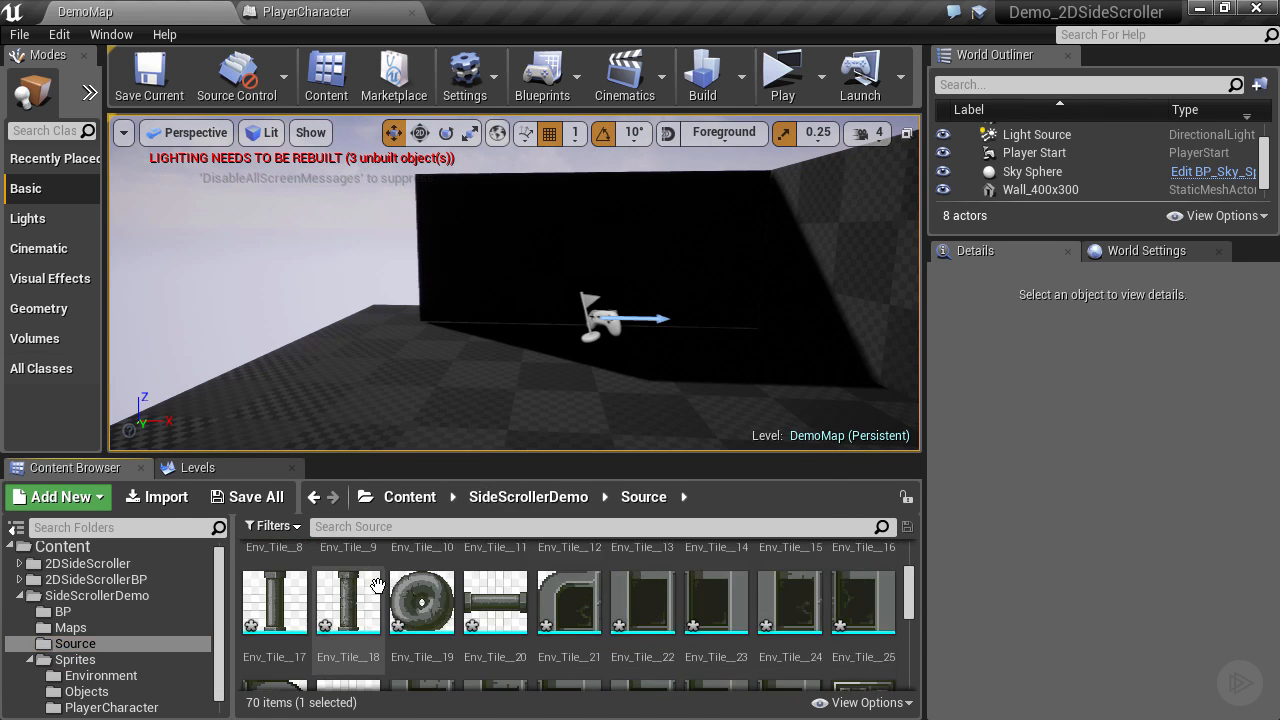
scroll(376, 585, down, 1)
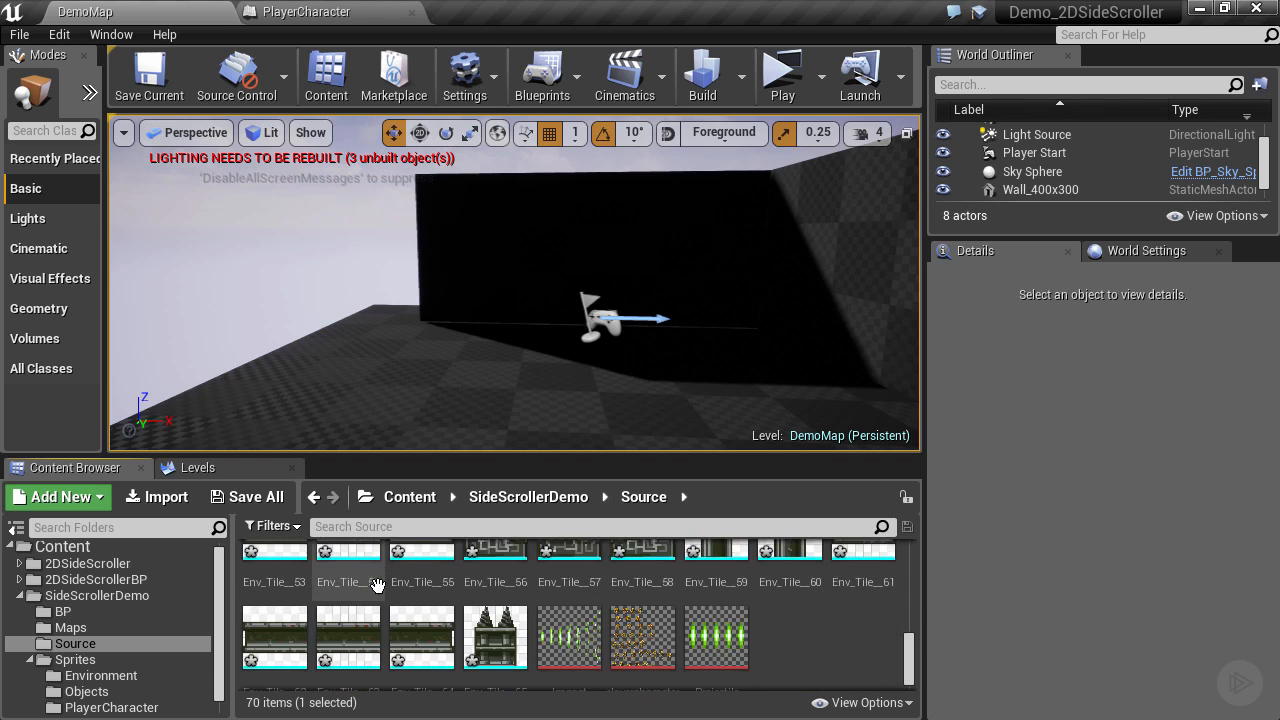
shift+click(500, 631)
drag(421, 622, 135, 672)
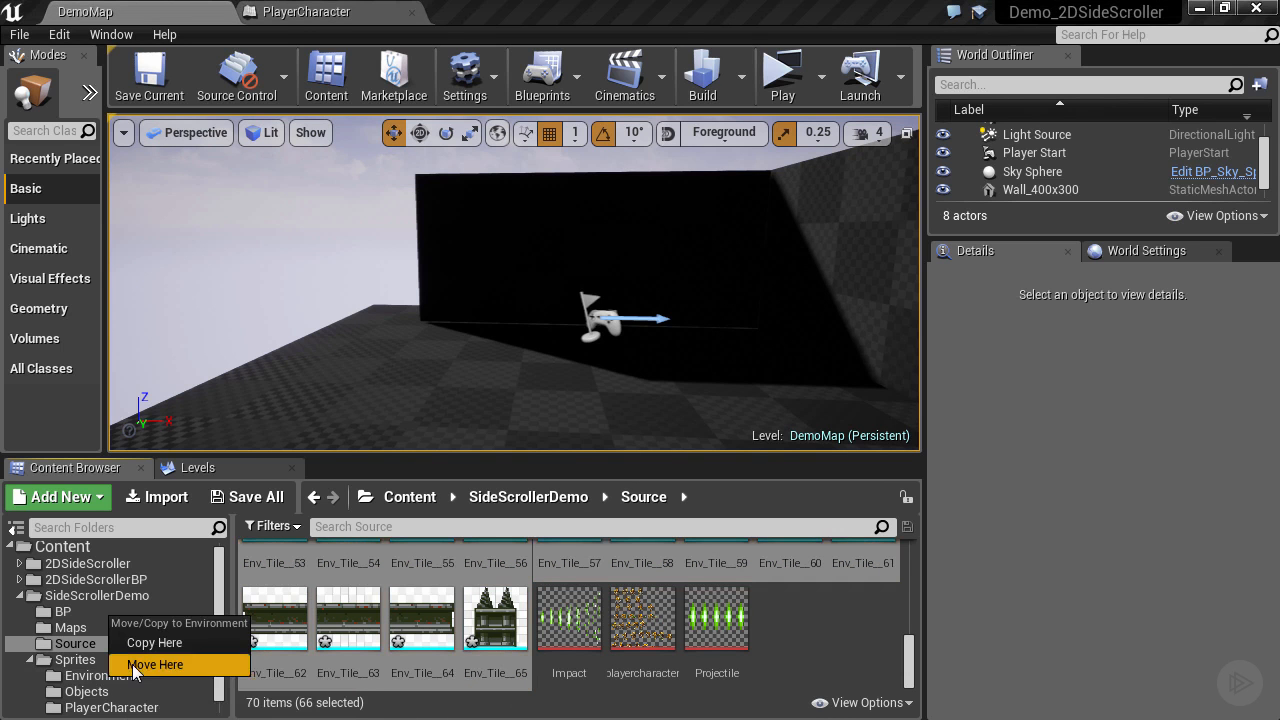
click(140, 664)
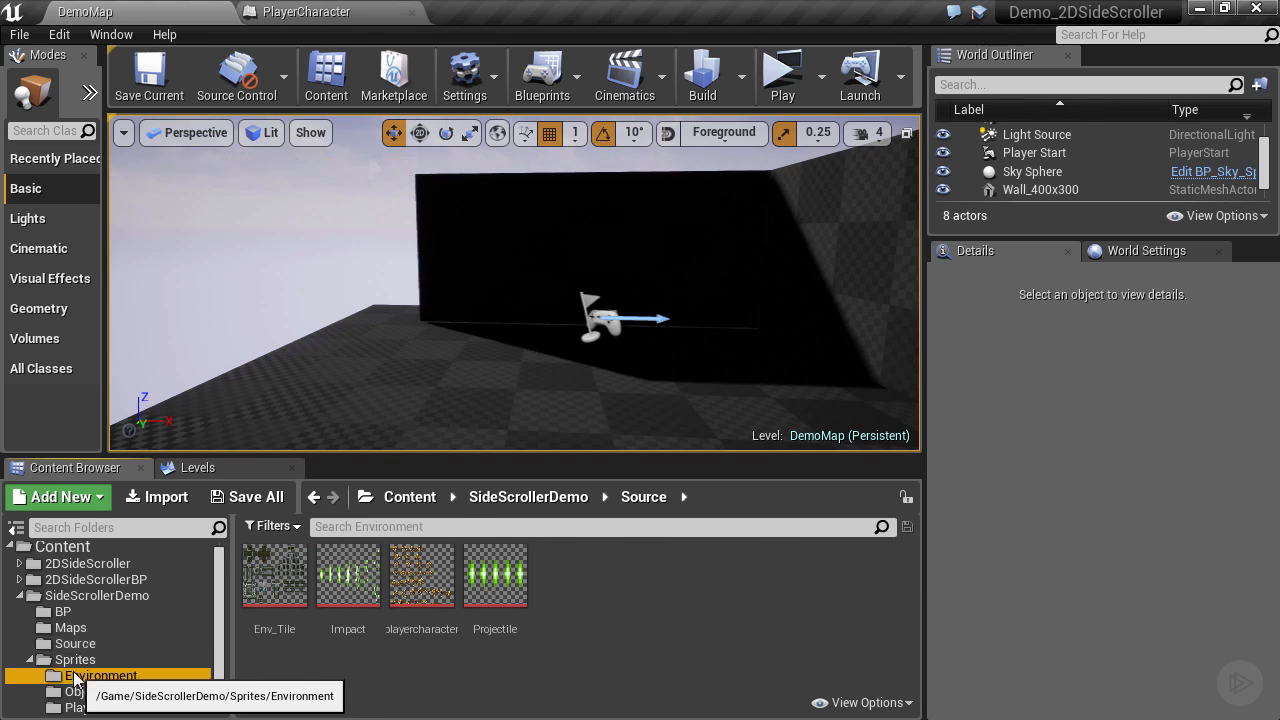
Step: Look through the sprites in the Environment folder and inspect Env_Tile__5 in the sprite editor
click(100, 675)
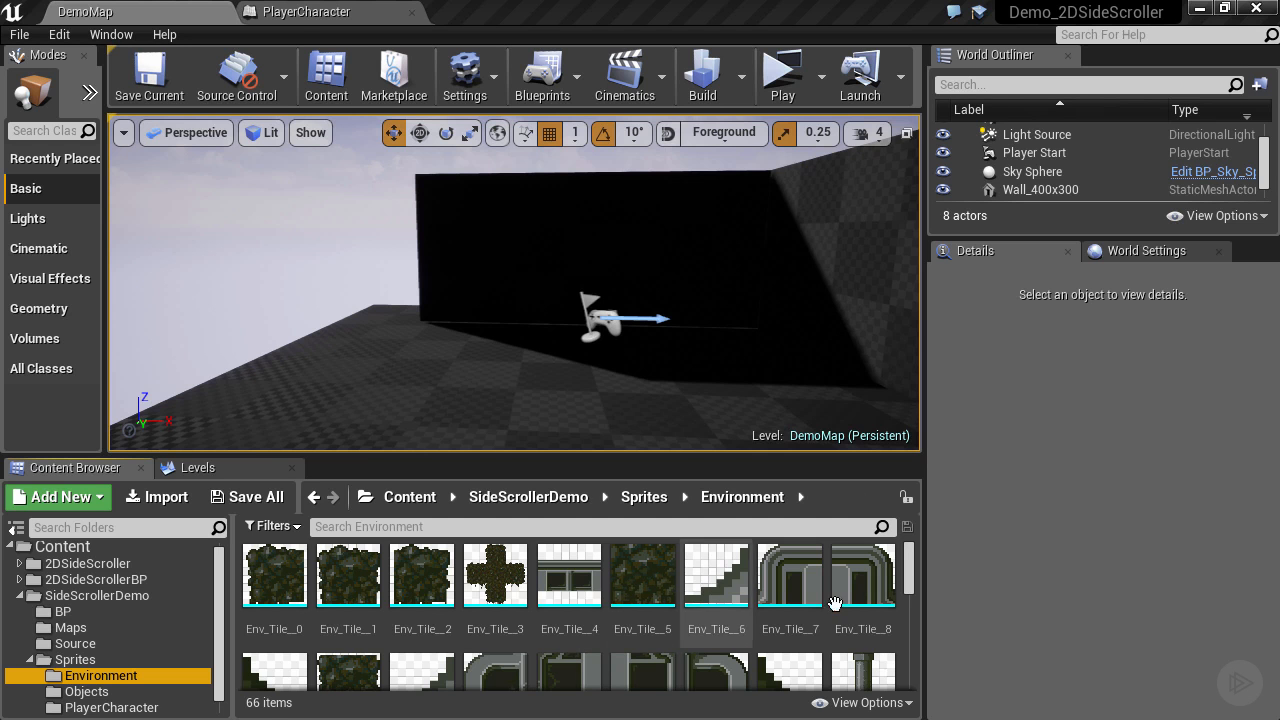
scroll(901, 591, down, 2)
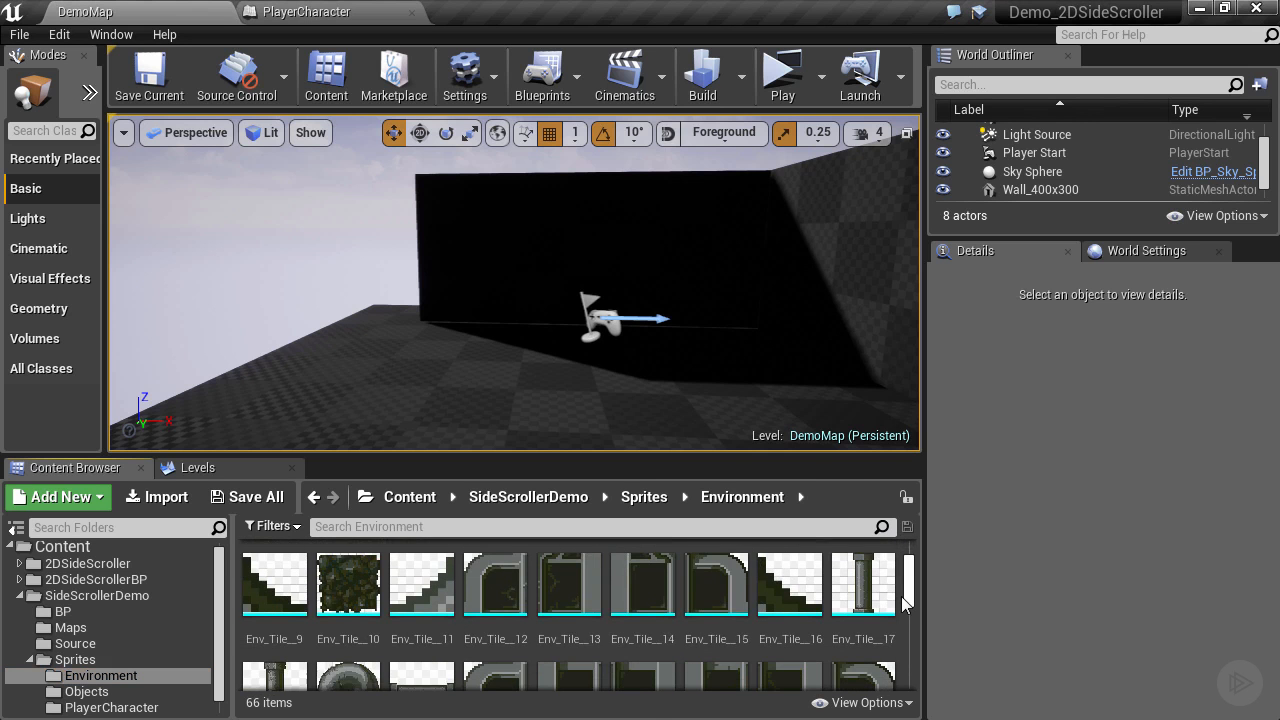
scroll(897, 585, up, 2)
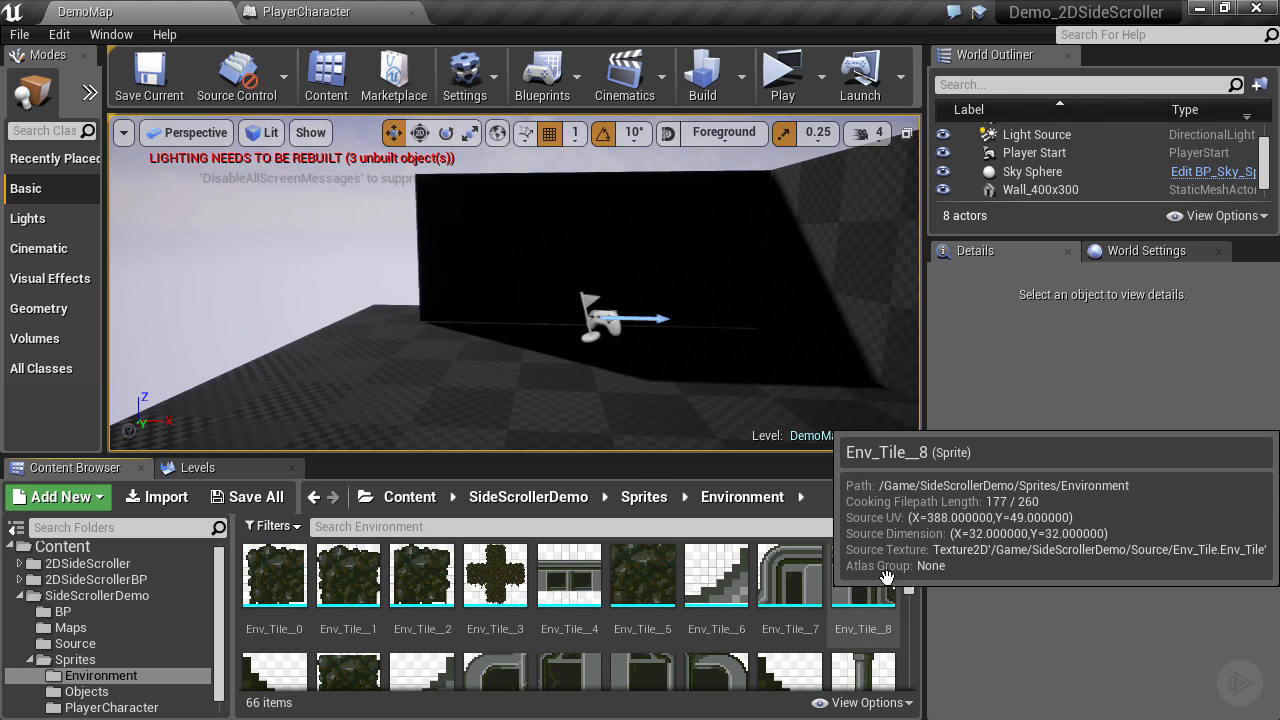
double_click(657, 576)
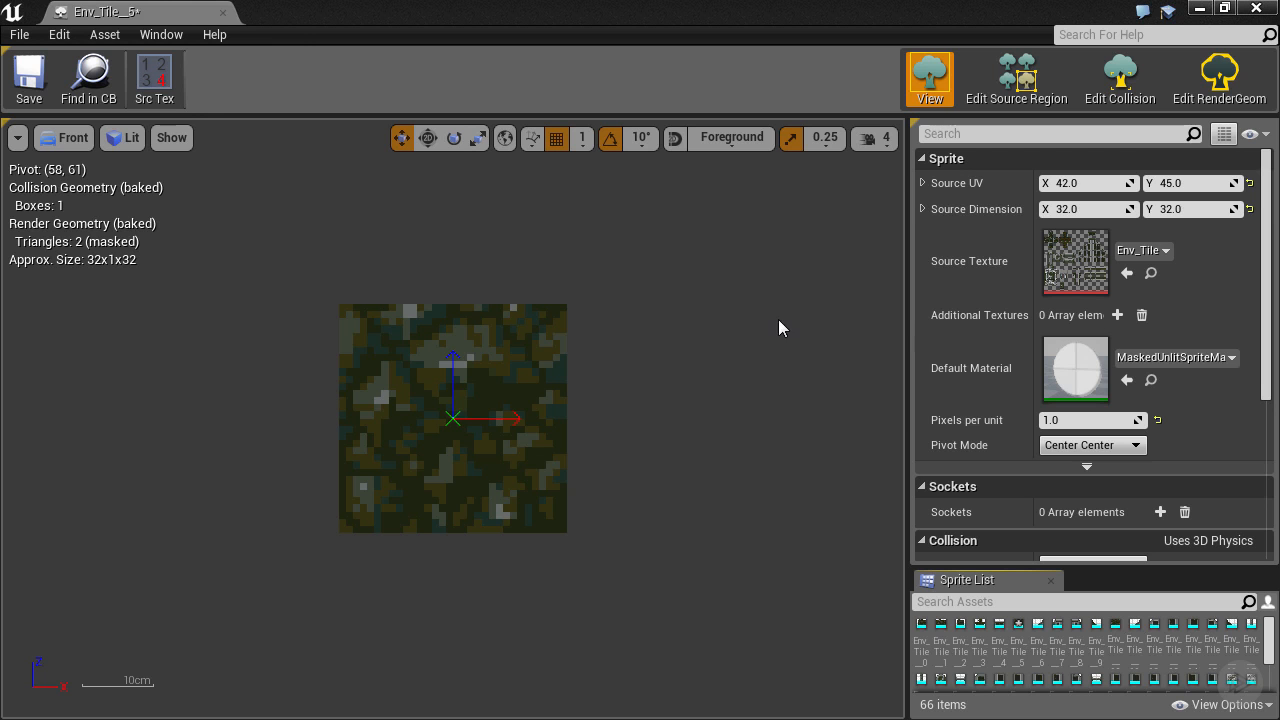
click(224, 12)
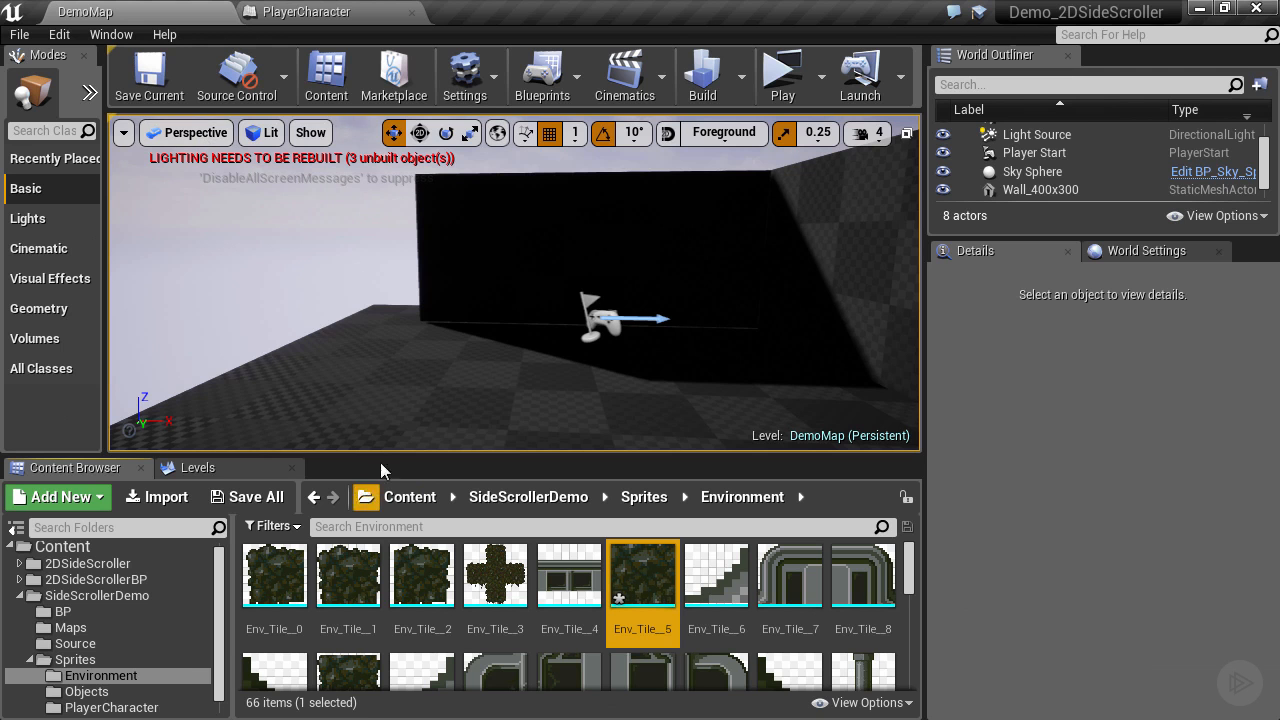
Step: Switch the level viewport to Front view and place the Env_Tile__5 sprite beyond the floor's end at about X 533, Z 169 cm
click(214, 137)
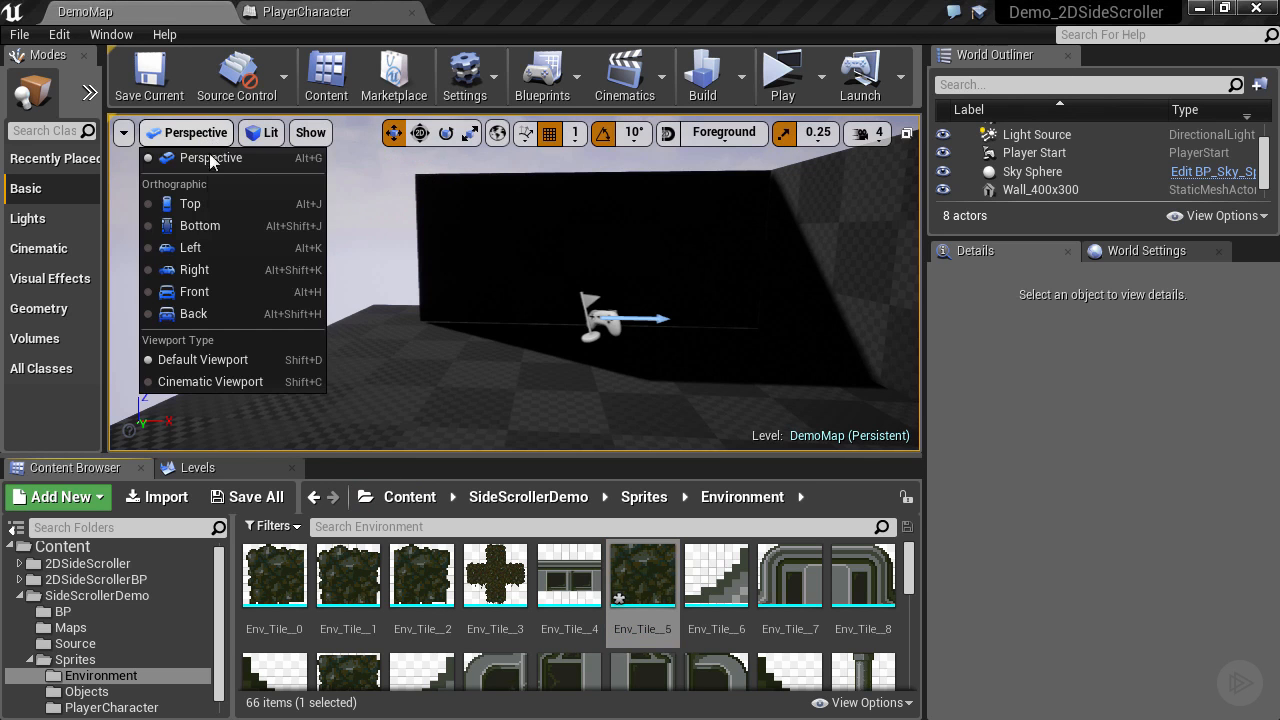
click(205, 290)
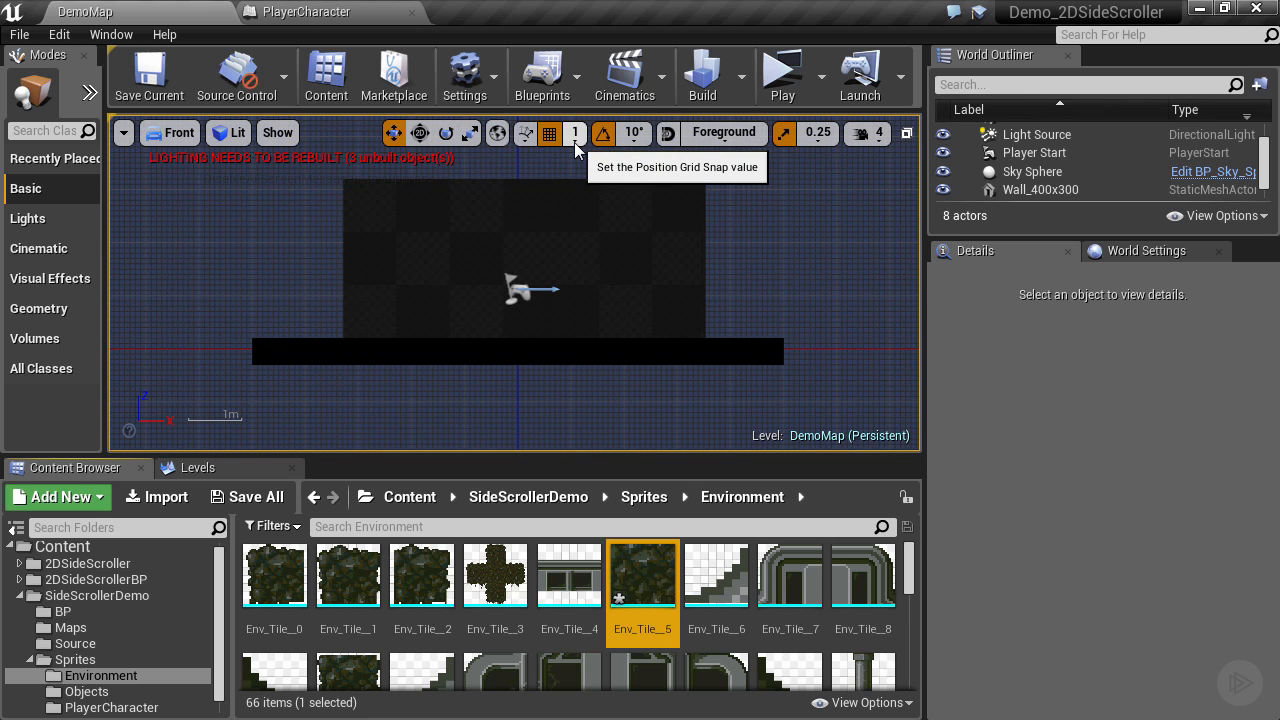
right_drag(840, 320, 620, 386)
drag(633, 577, 577, 309)
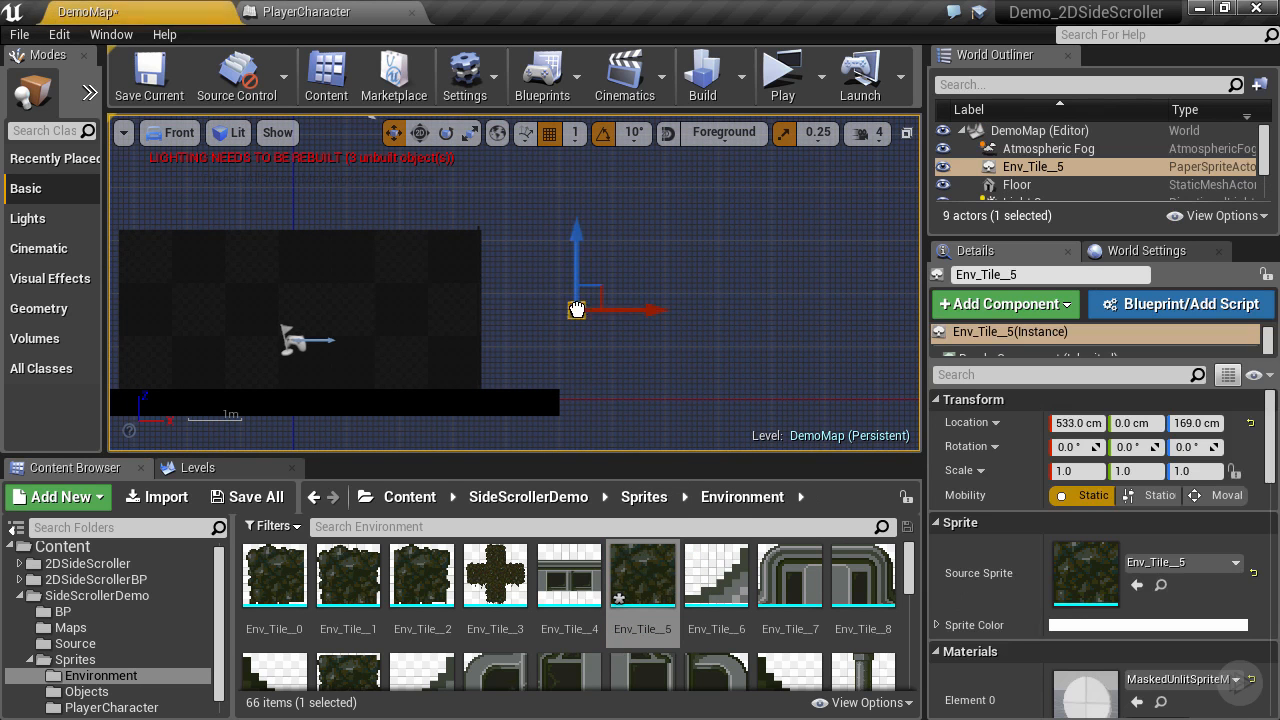
Step: Enlarge the level viewport and nudge the placed Env_Tile__5 tile along the grid to X 532 cm
scroll(580, 312, up, 6)
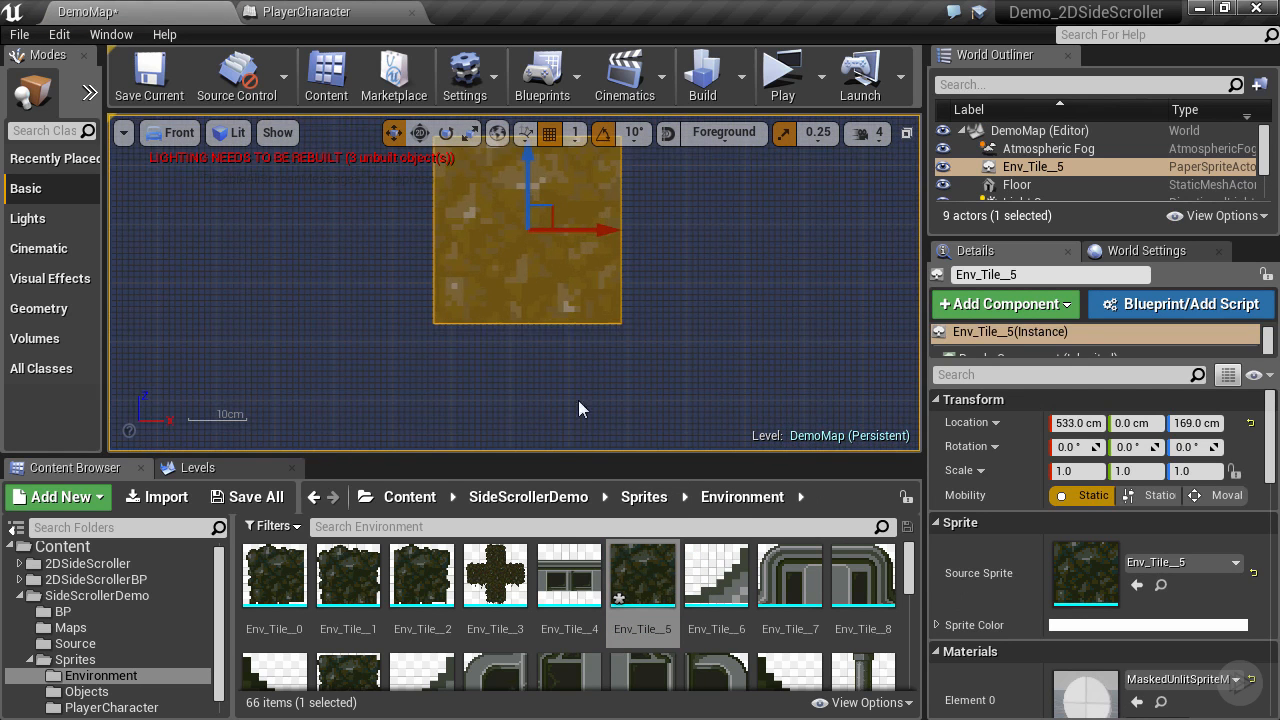
drag(572, 460, 585, 575)
right_drag(580, 474, 539, 571)
scroll(353, 321, up, 7)
scroll(497, 386, up, 3)
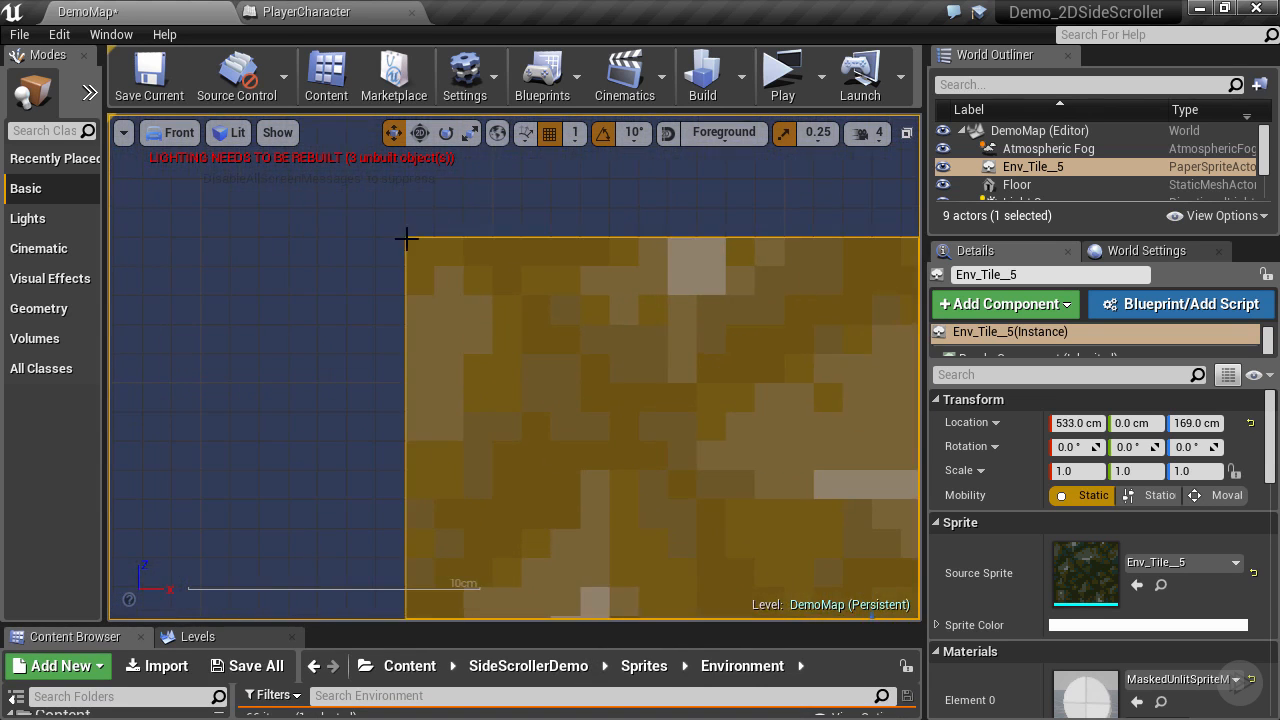
scroll(346, 287, down, 4)
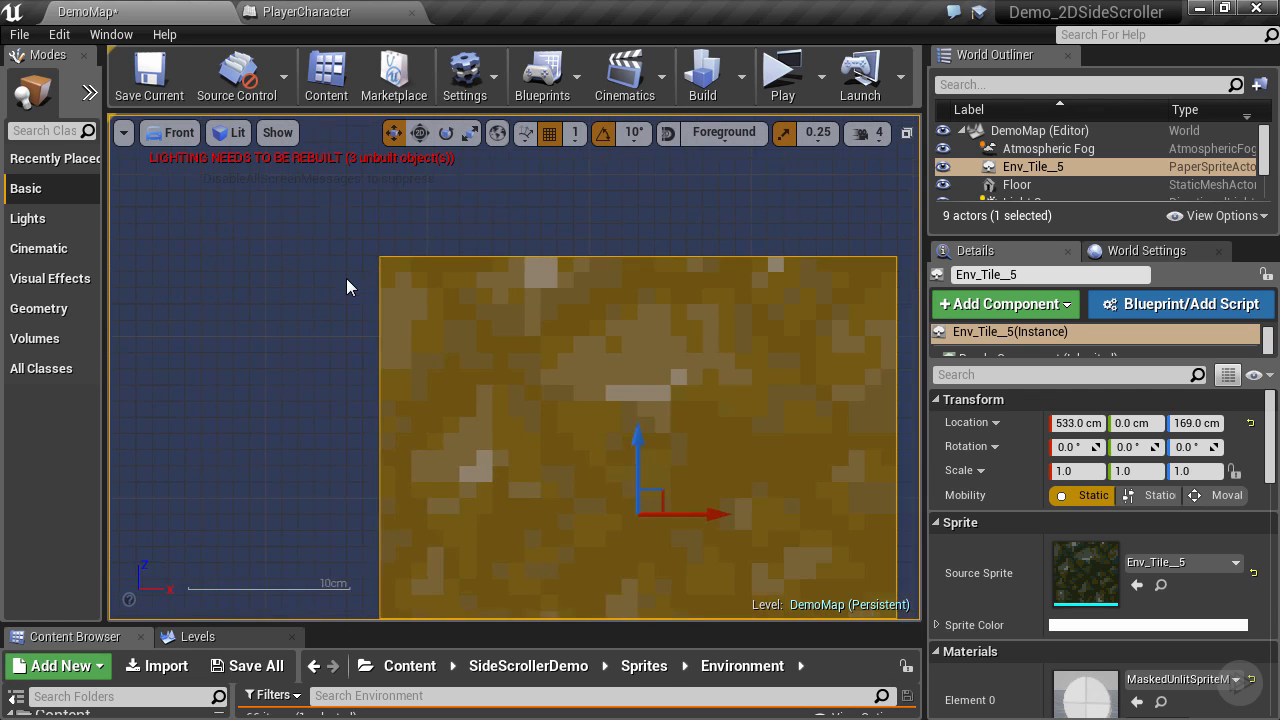
scroll(346, 287, up, 4)
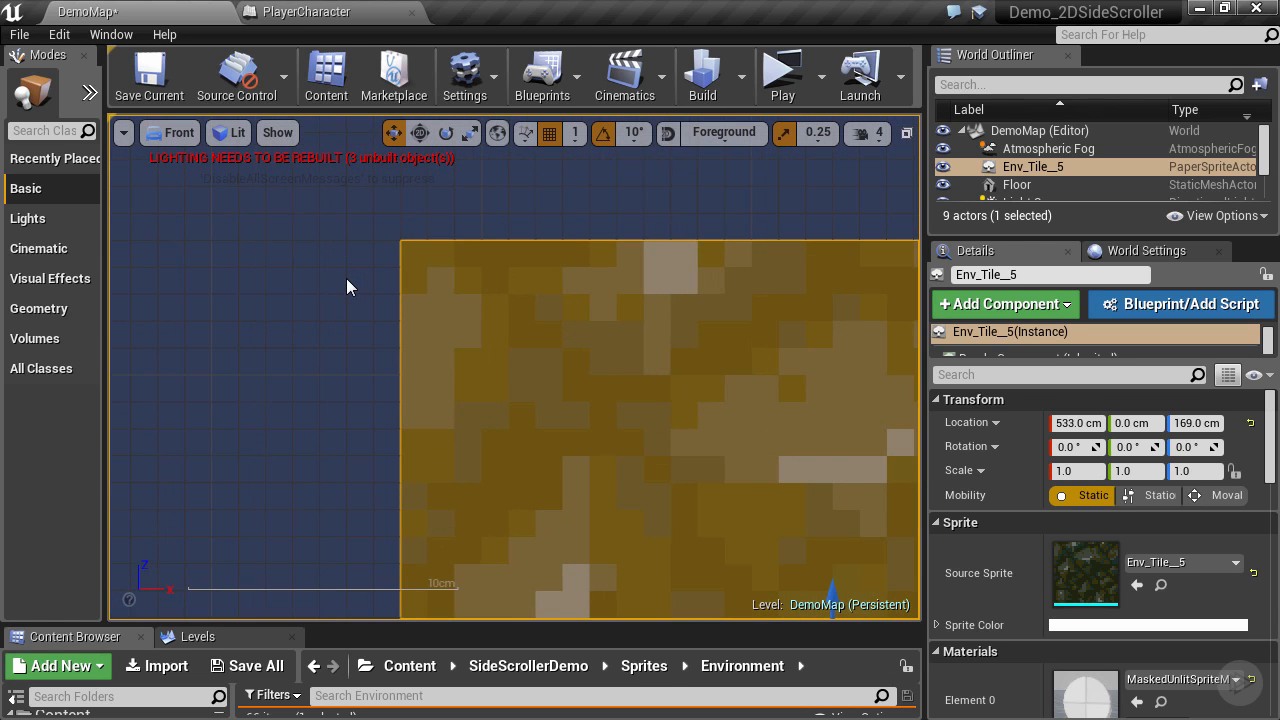
key(Left)
key(Right)
key(Up)
key(Down)
key(Left)
Step: Duplicate the Env_Tile__5 tile along X and nudge the copy flush against the original, at X 564 cm
scroll(346, 280, down, 5)
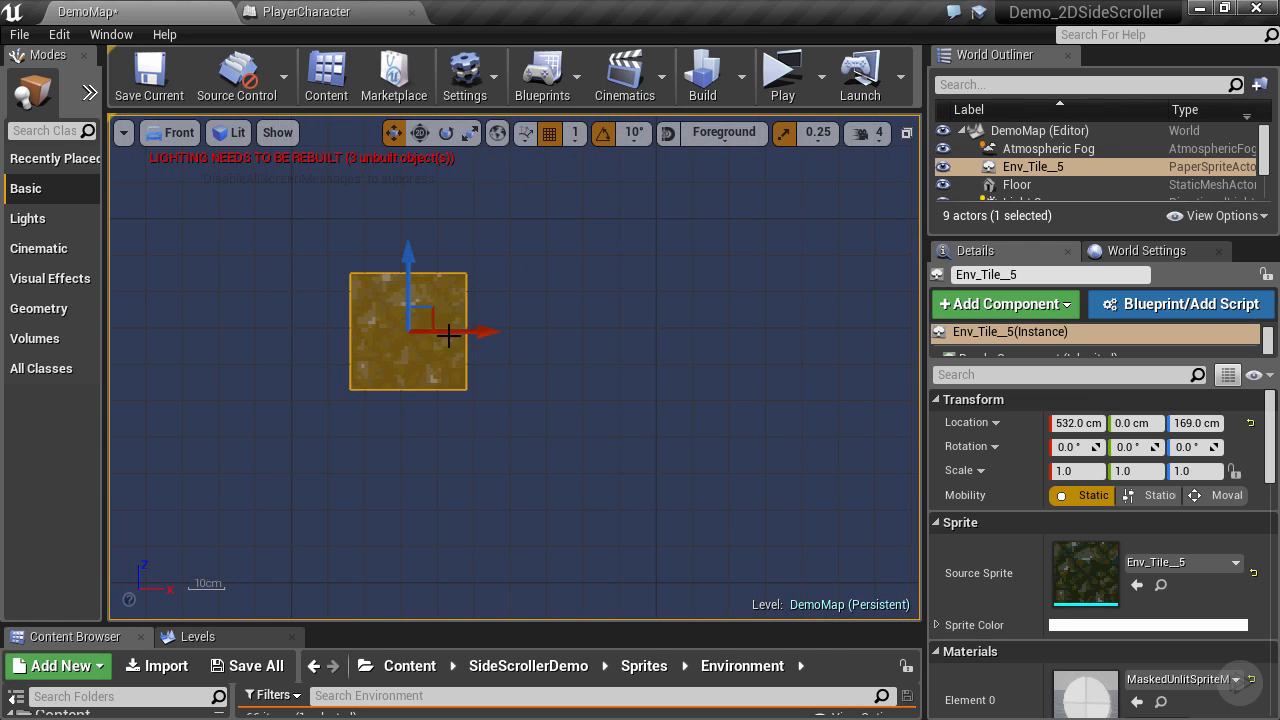
alt+drag(477, 333, 604, 333)
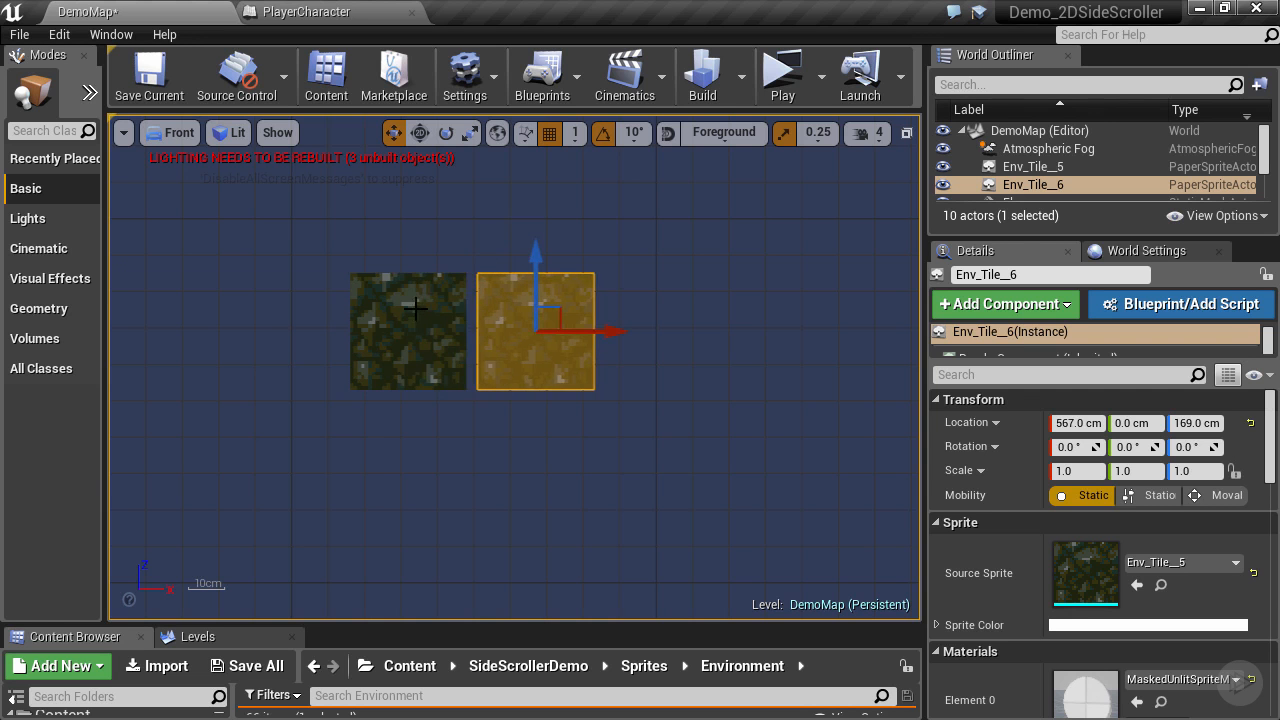
scroll(543, 300, up, 5)
scroll(509, 400, down, 1)
key(Left)
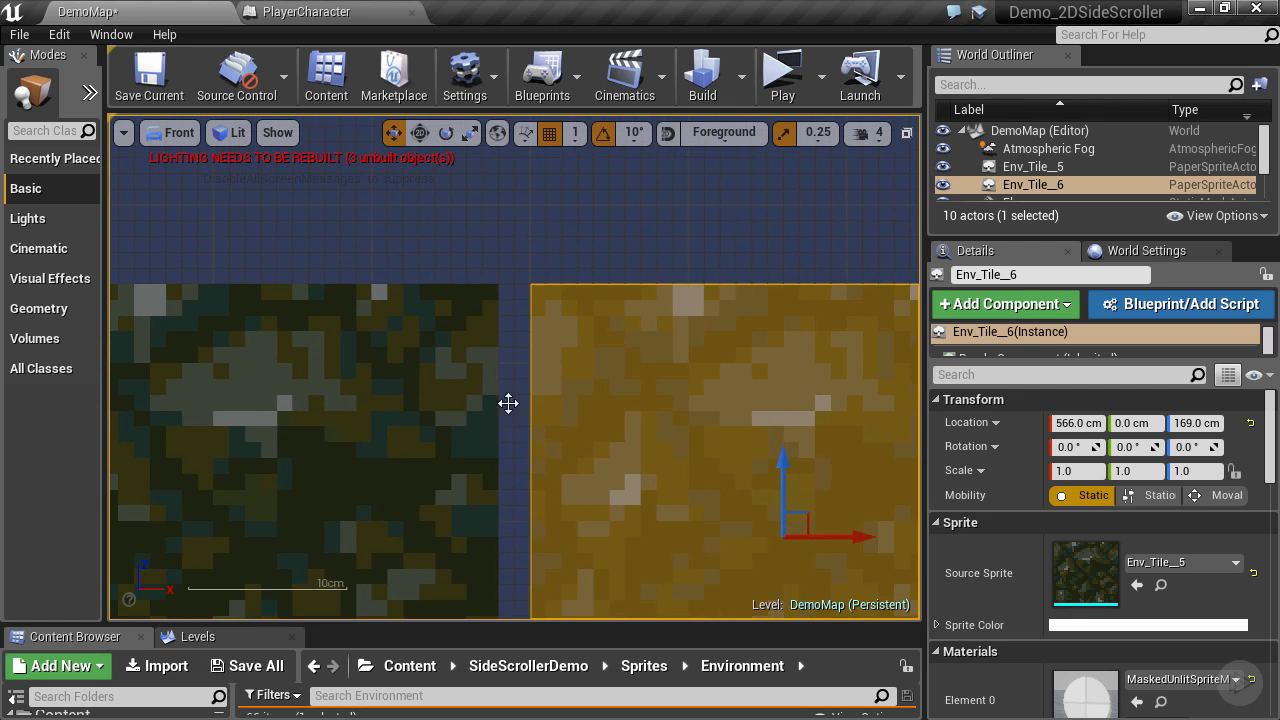
key(Left)
key(Left)
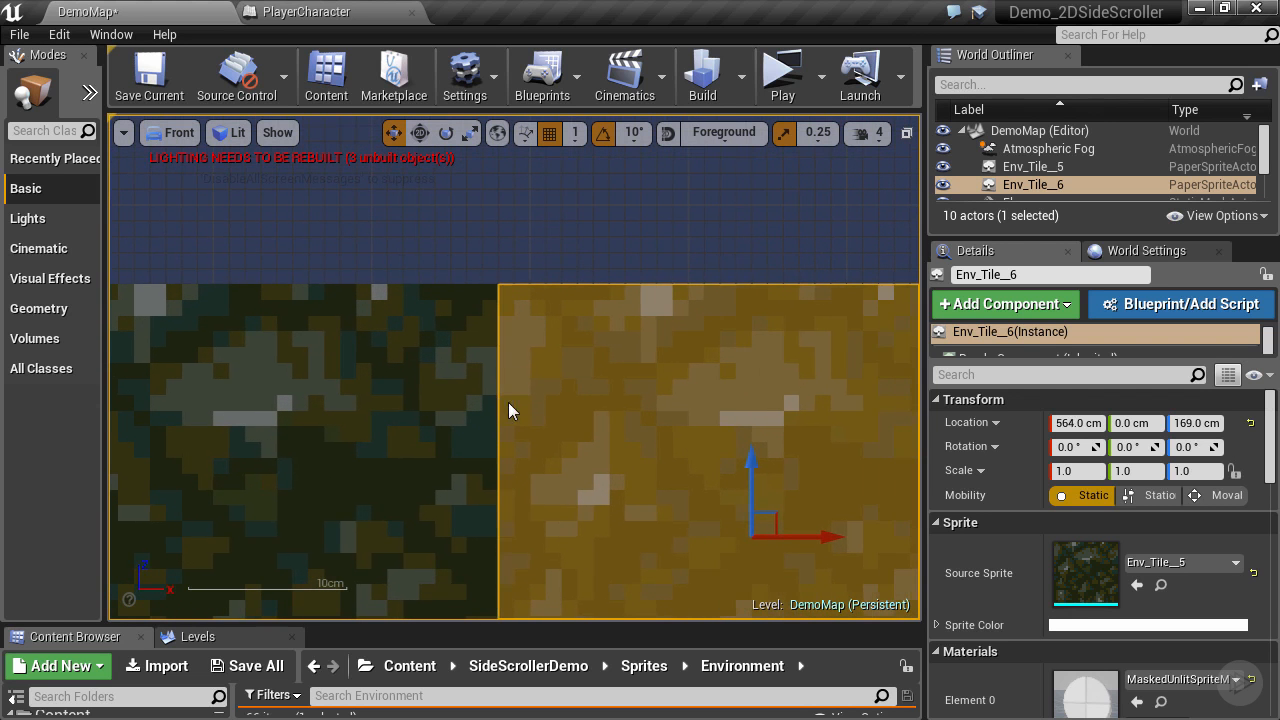
click(508, 271)
scroll(509, 264, down, 5)
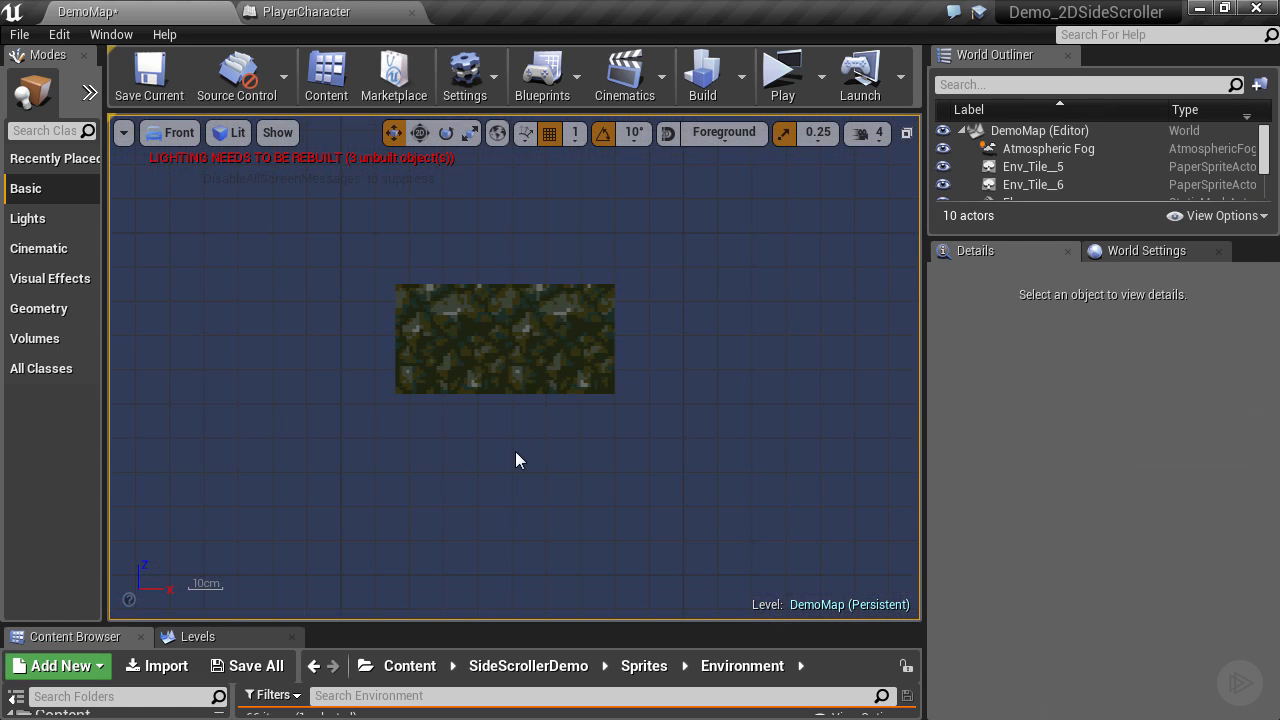
Step: Select both placed tiles and duplicate them vertically into an adjoining row, forming a seamless 2×2 block
click(545, 355)
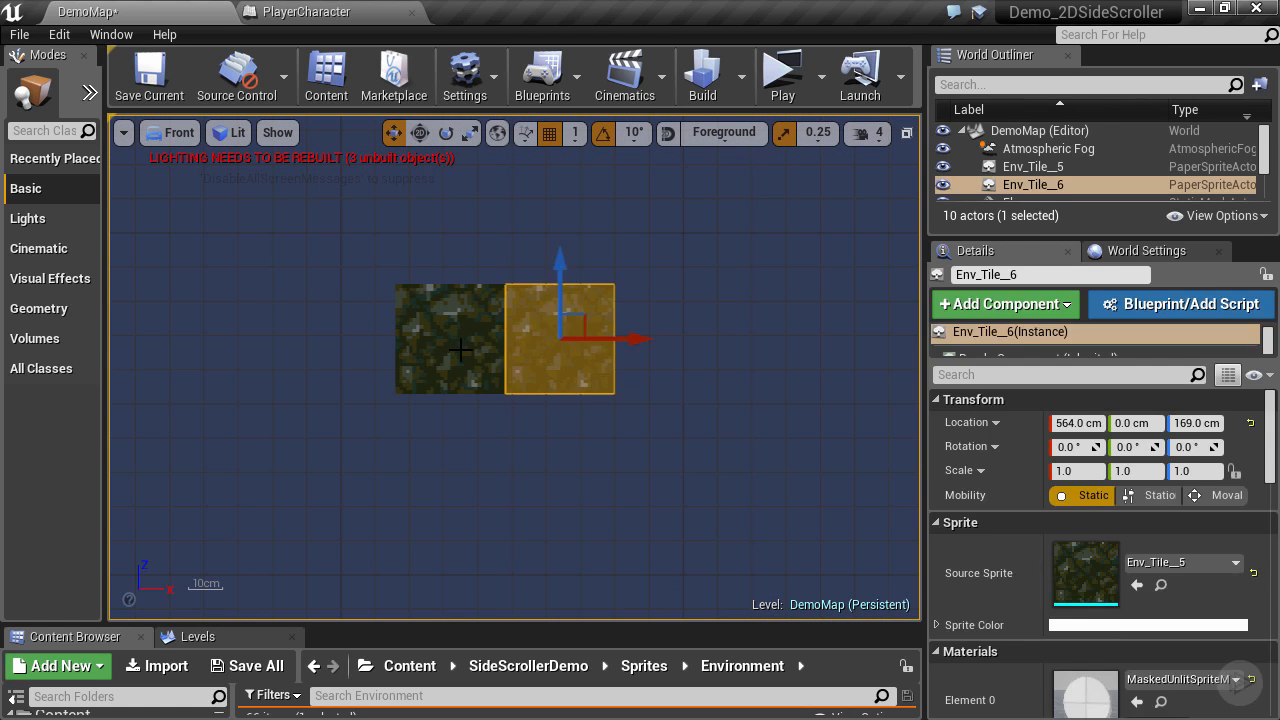
ctrl+click(472, 312)
alt+drag(451, 276, 441, 308)
scroll(412, 334, up, 3)
click(303, 304)
scroll(313, 303, down, 4)
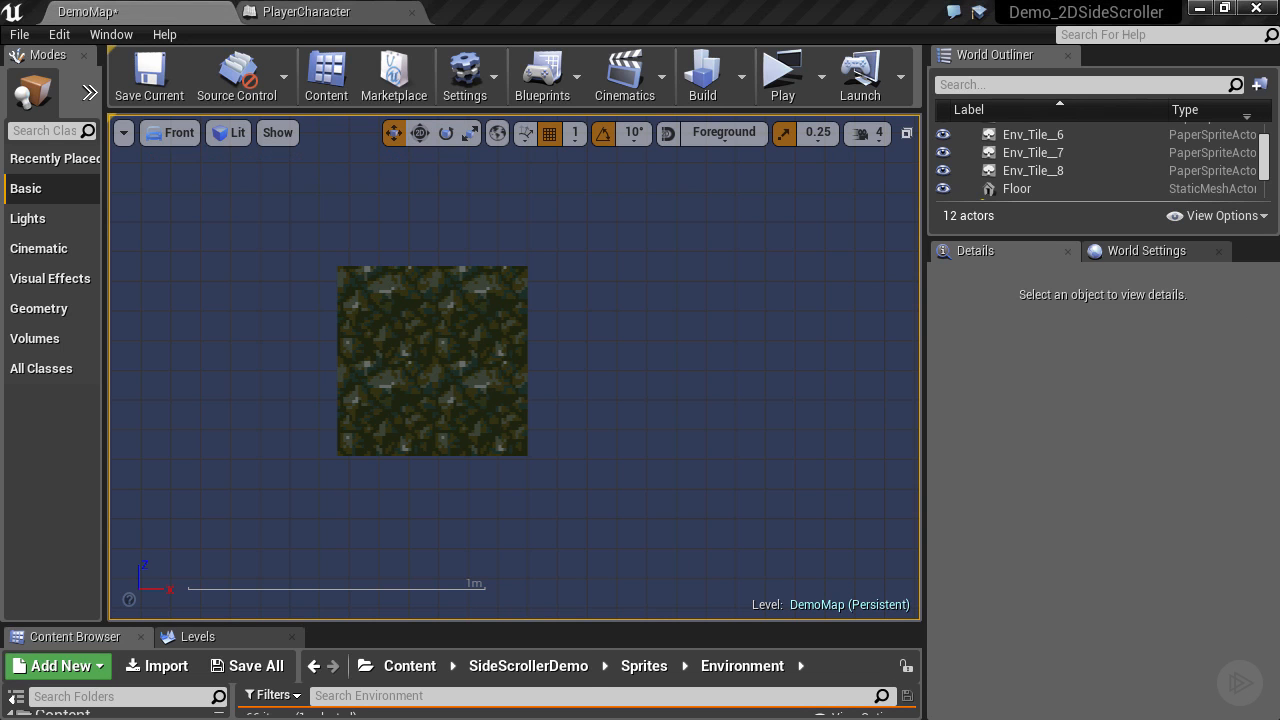
Step: Open Env_Tile__5 in the sprite editor, widen its source dimension X to 101, and view its source region on the tile sheet
drag(519, 624, 537, 413)
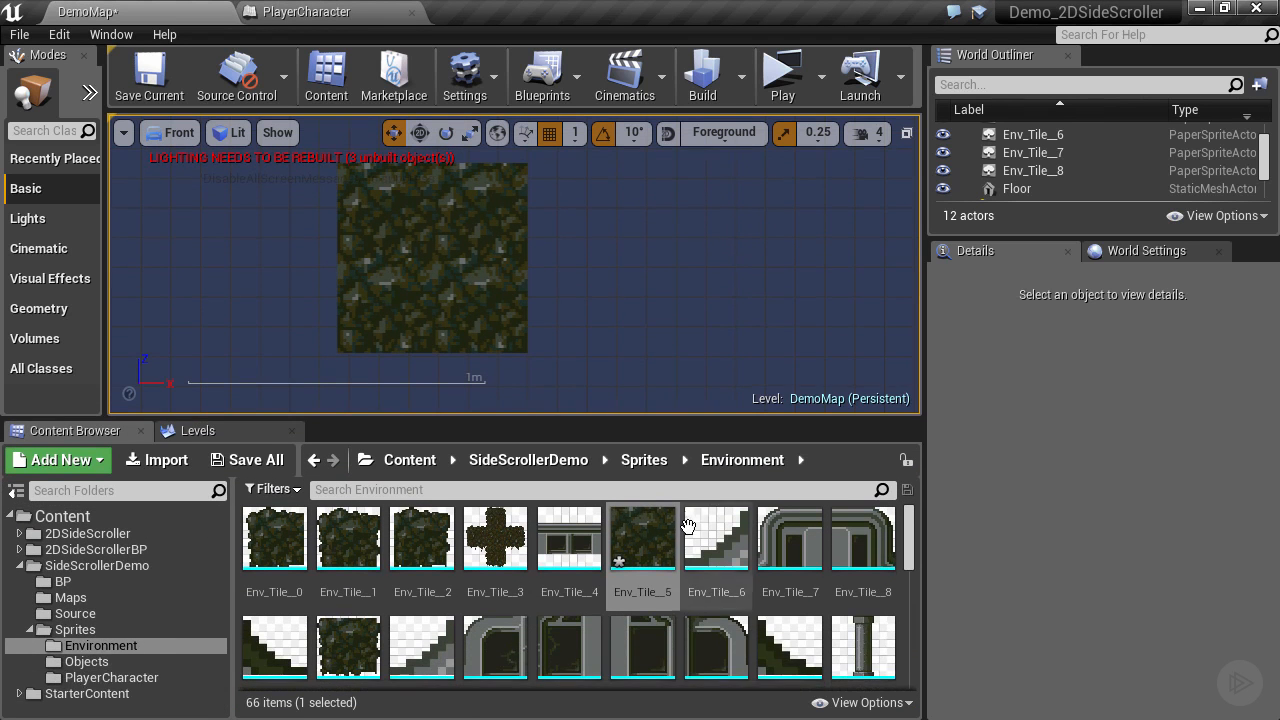
double_click(643, 528)
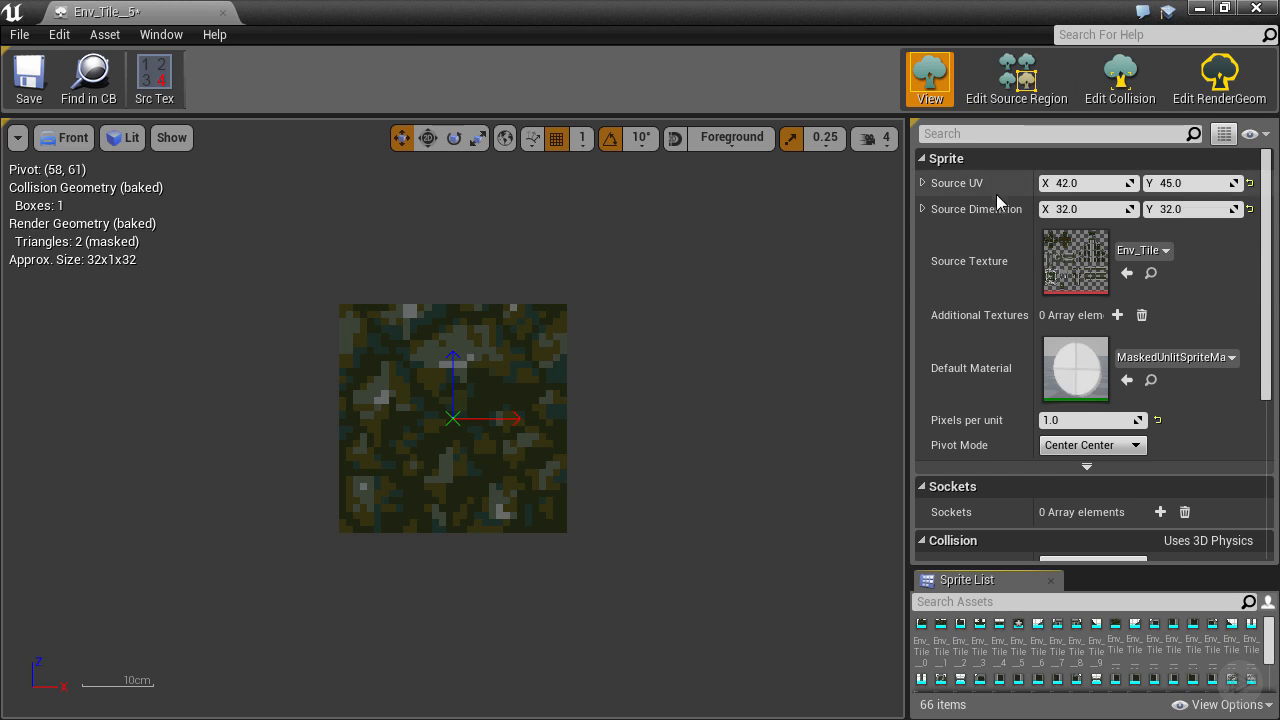
click(922, 209)
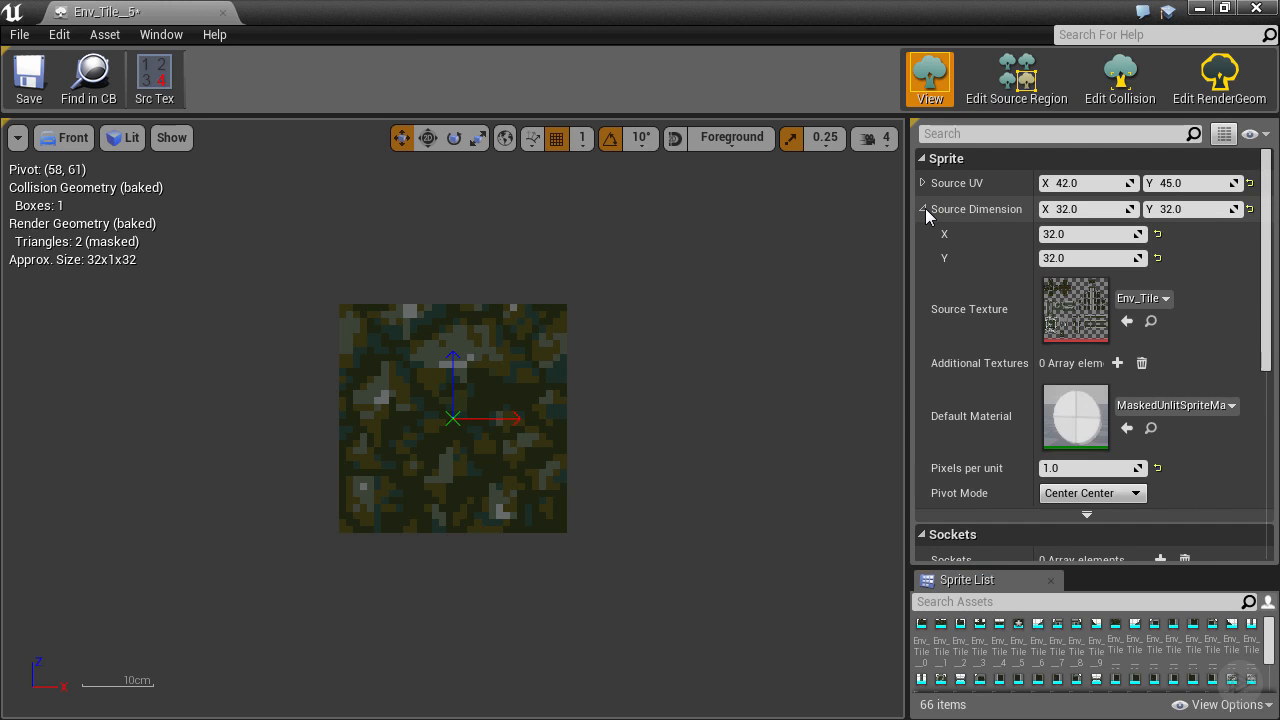
mouse_move(1141, 233)
mouse_down()
mouse_move(1155, 236)
mouse_move(1141, 232)
mouse_up()
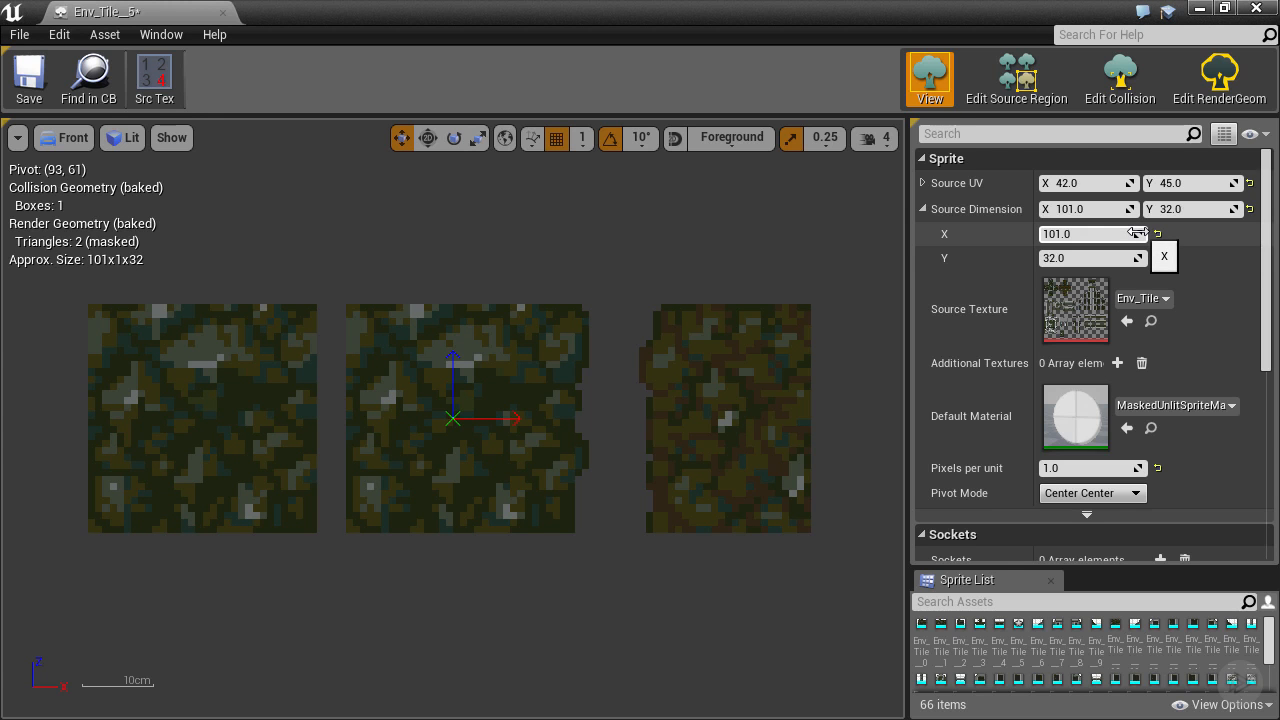
click(1007, 83)
scroll(305, 345, up, 4)
scroll(360, 363, up, 2)
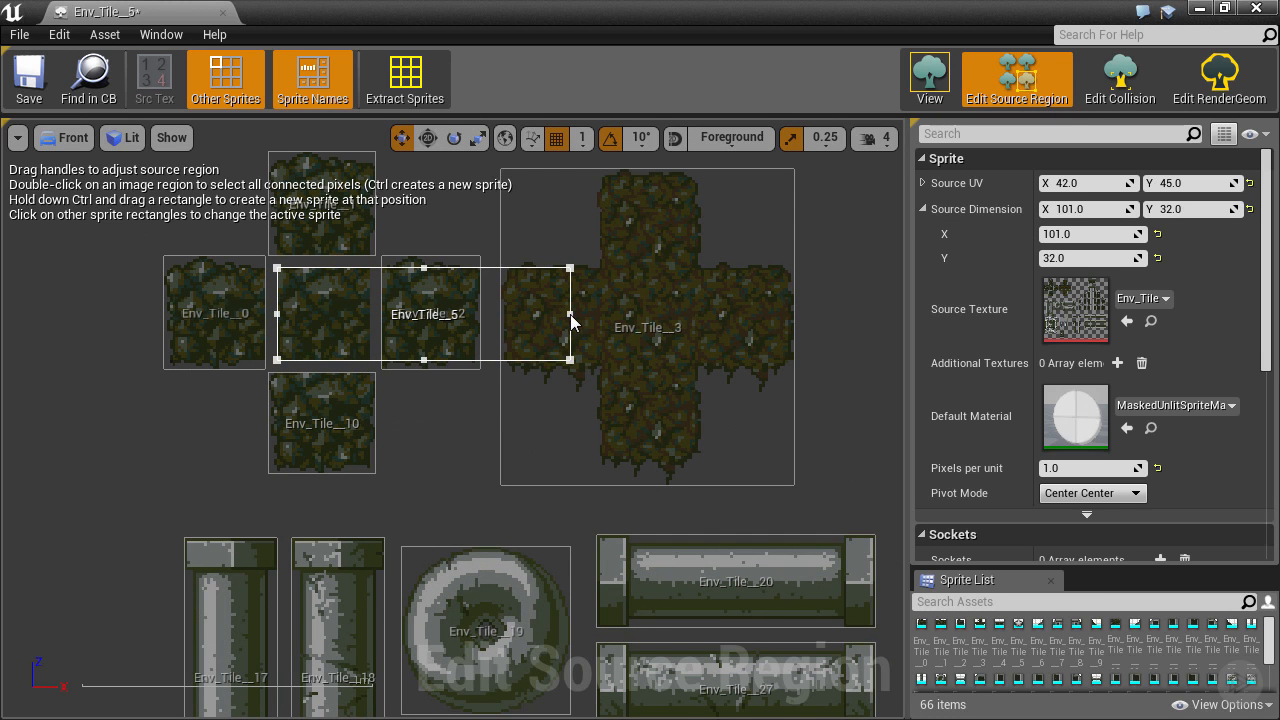
Step: Set Env_Tile__5's source dimension X to 32 and close the sprite editor
click(1086, 233)
text(32)
key(Return)
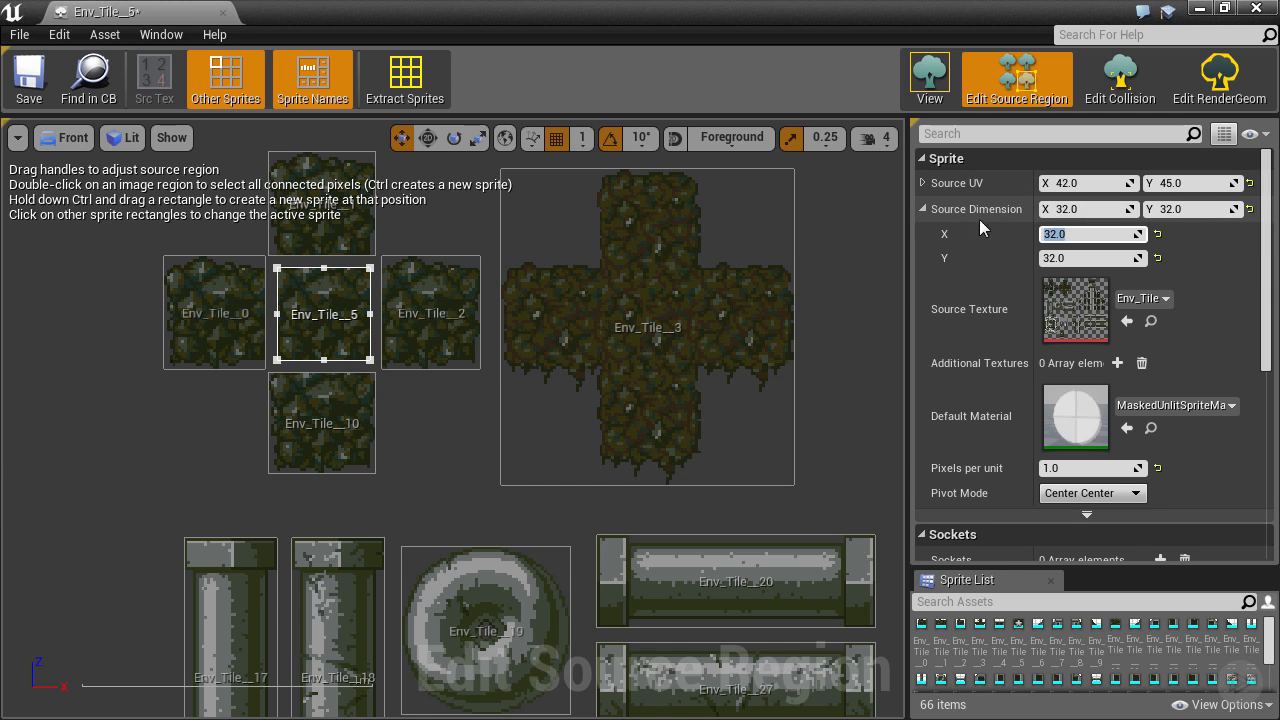
click(223, 14)
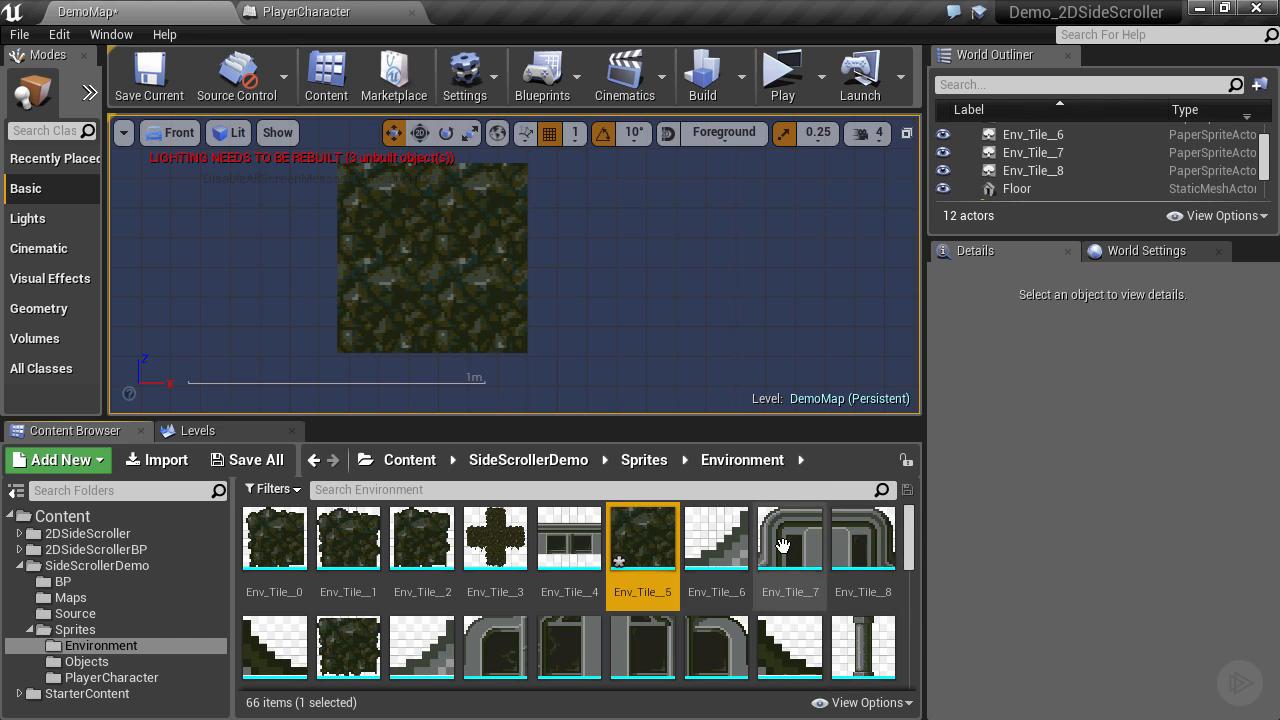
Step: Open Env_Tile__12 for collision editing and insert one vertex on the top edge and one on the left edge near the rounded corner
mouse_move(790, 537)
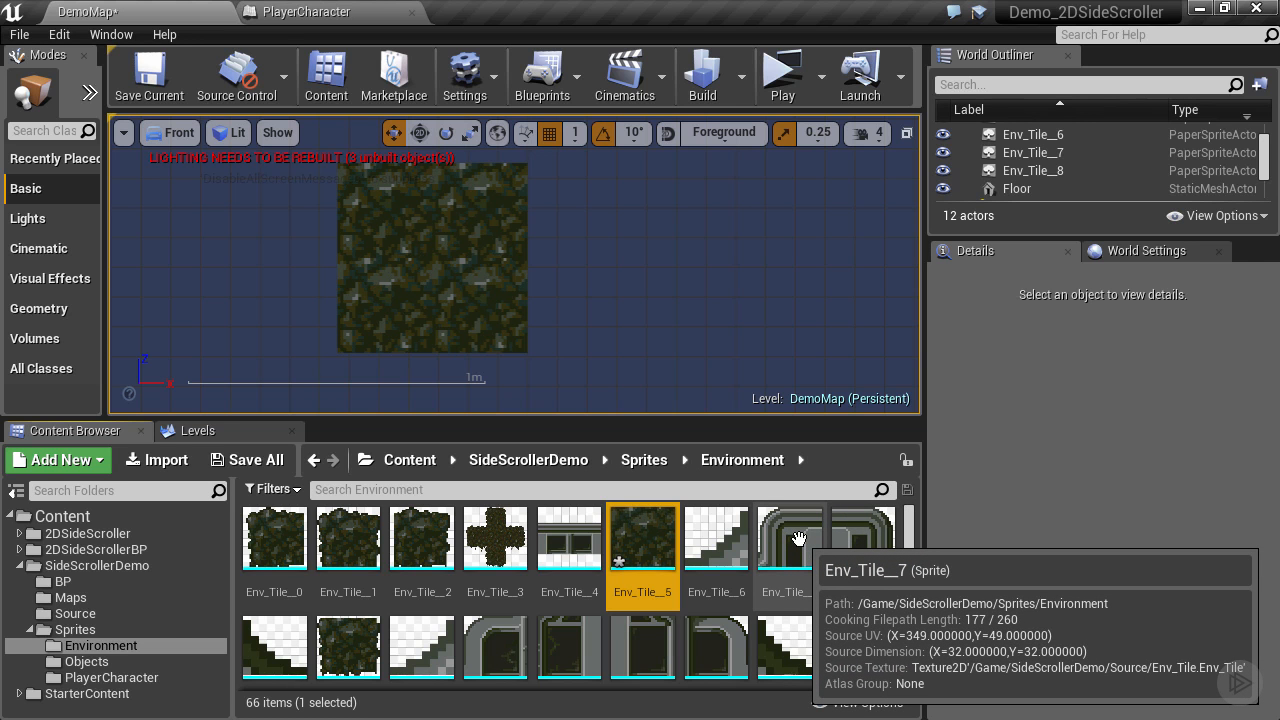
double_click(481, 652)
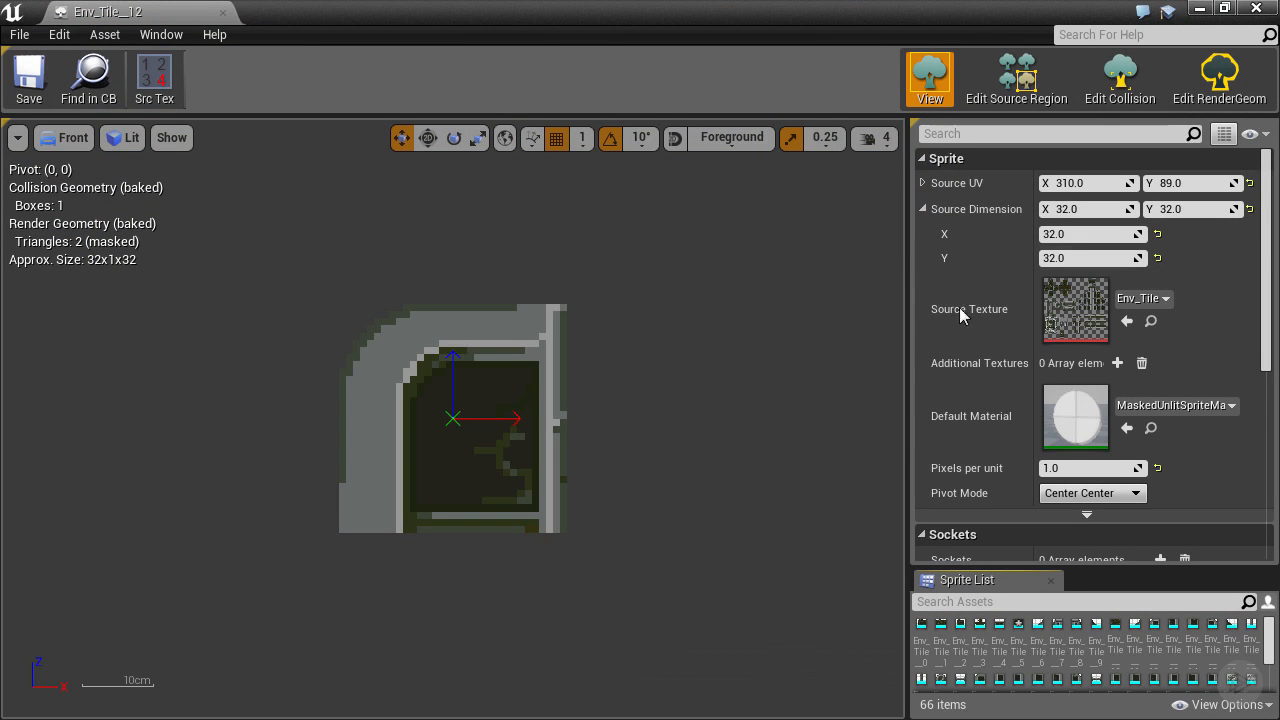
click(1120, 75)
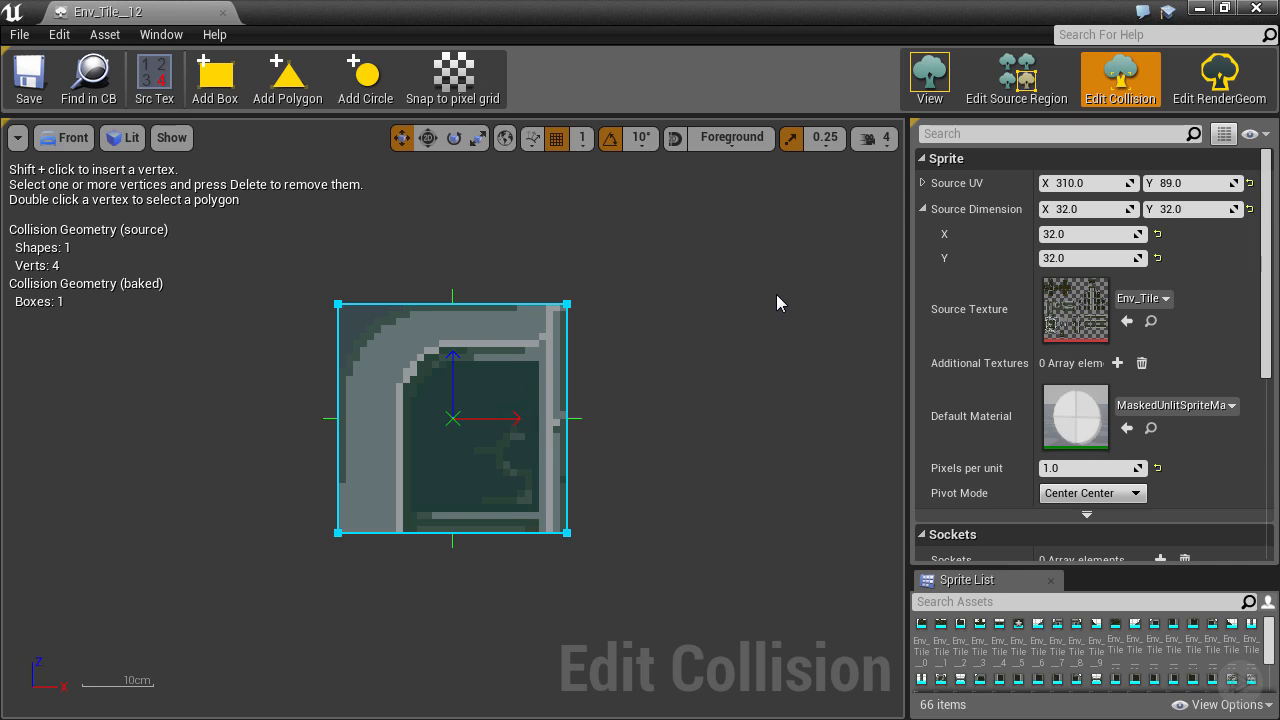
shift+click(412, 305)
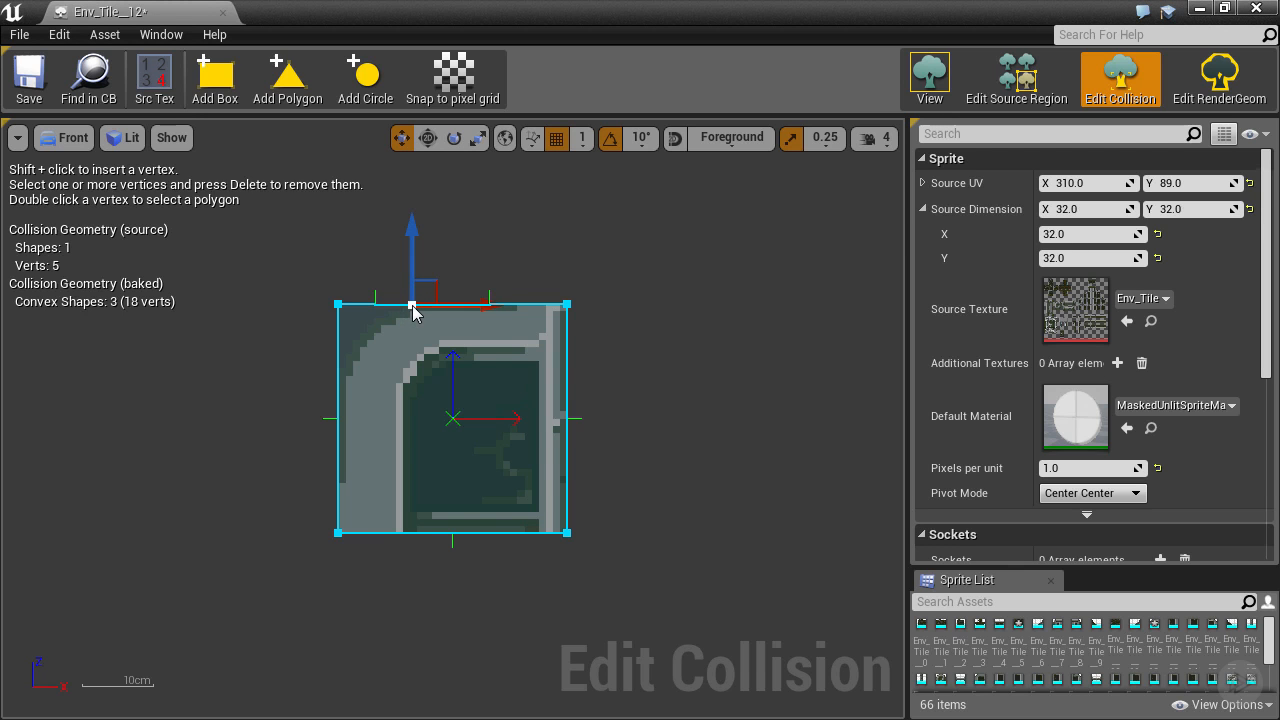
shift+click(339, 379)
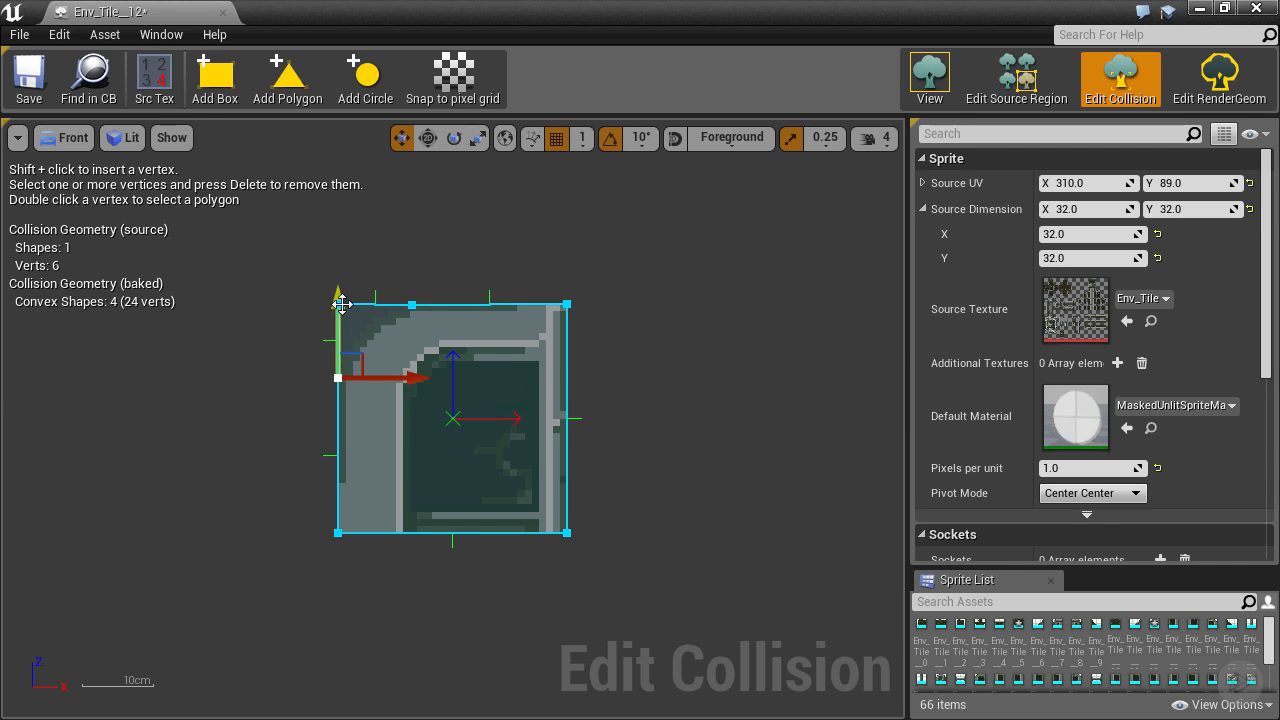
Step: Move the three upper-left collision vertices of Env_Tile__12 to follow the rounded corner and save the sprite
drag(341, 305, 358, 318)
click(339, 304)
drag(364, 287, 400, 312)
click(413, 306)
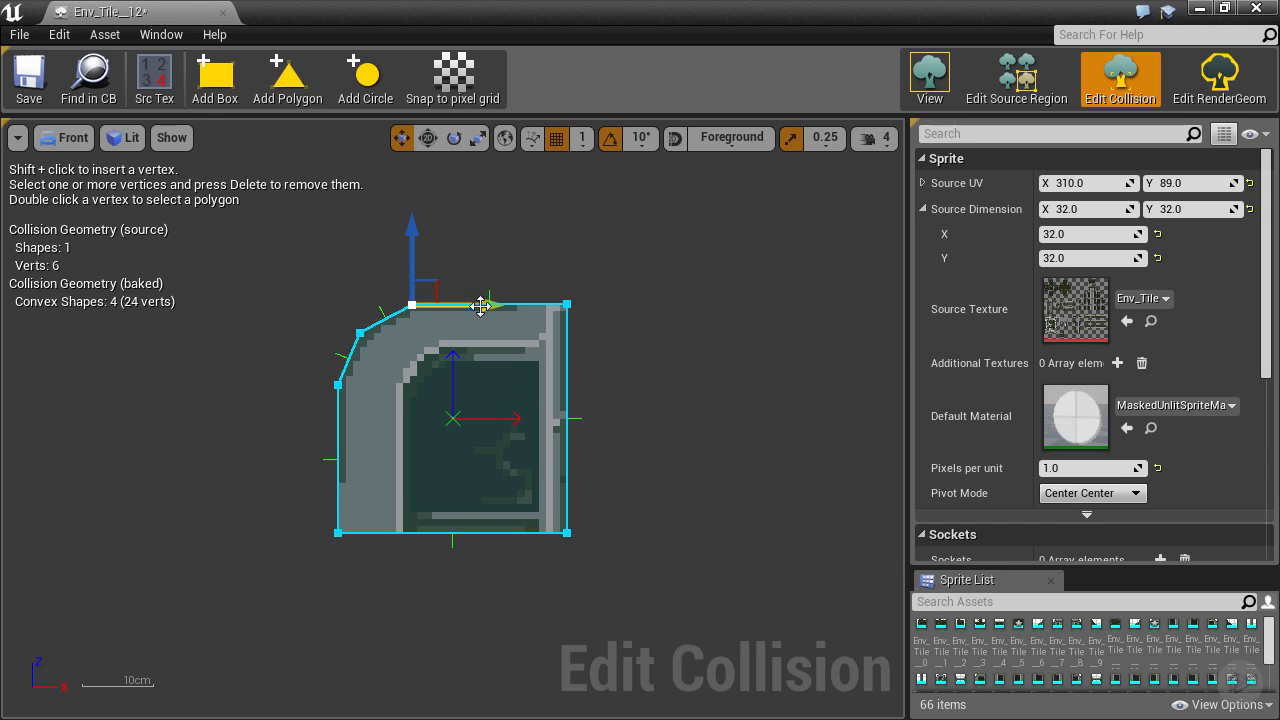
drag(486, 303, 493, 304)
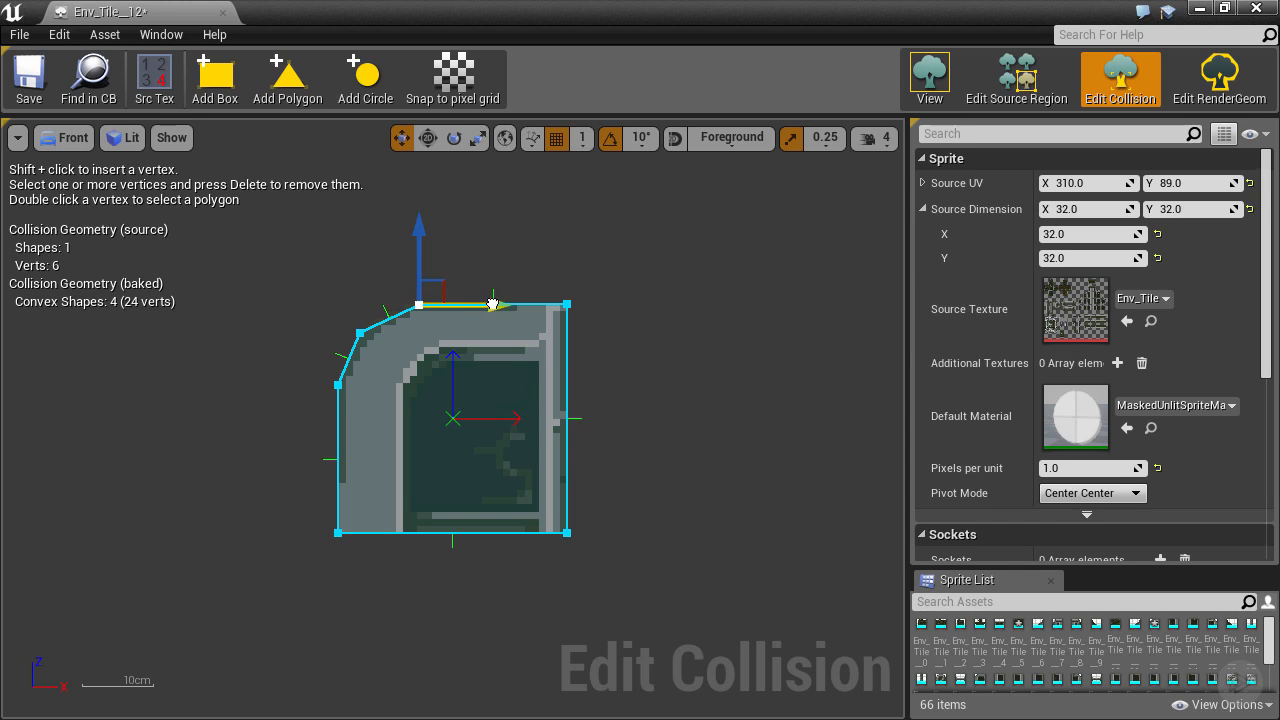
click(339, 384)
drag(342, 318, 342, 332)
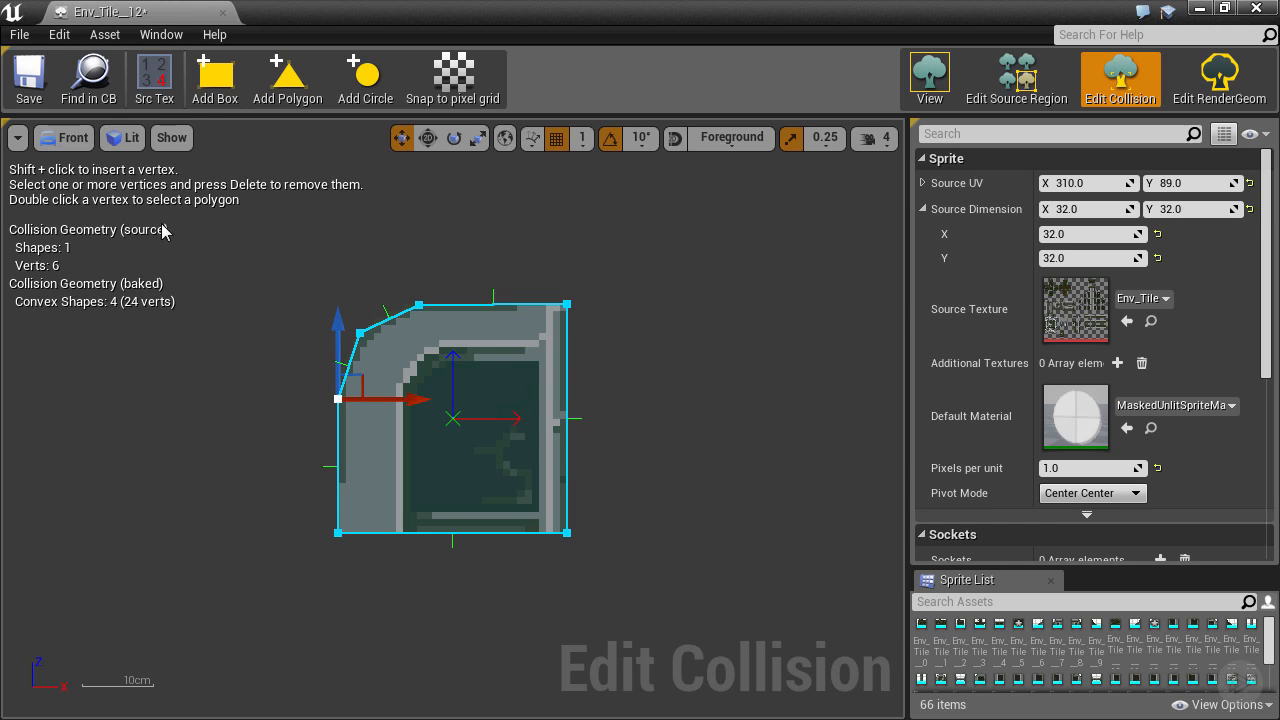
click(29, 76)
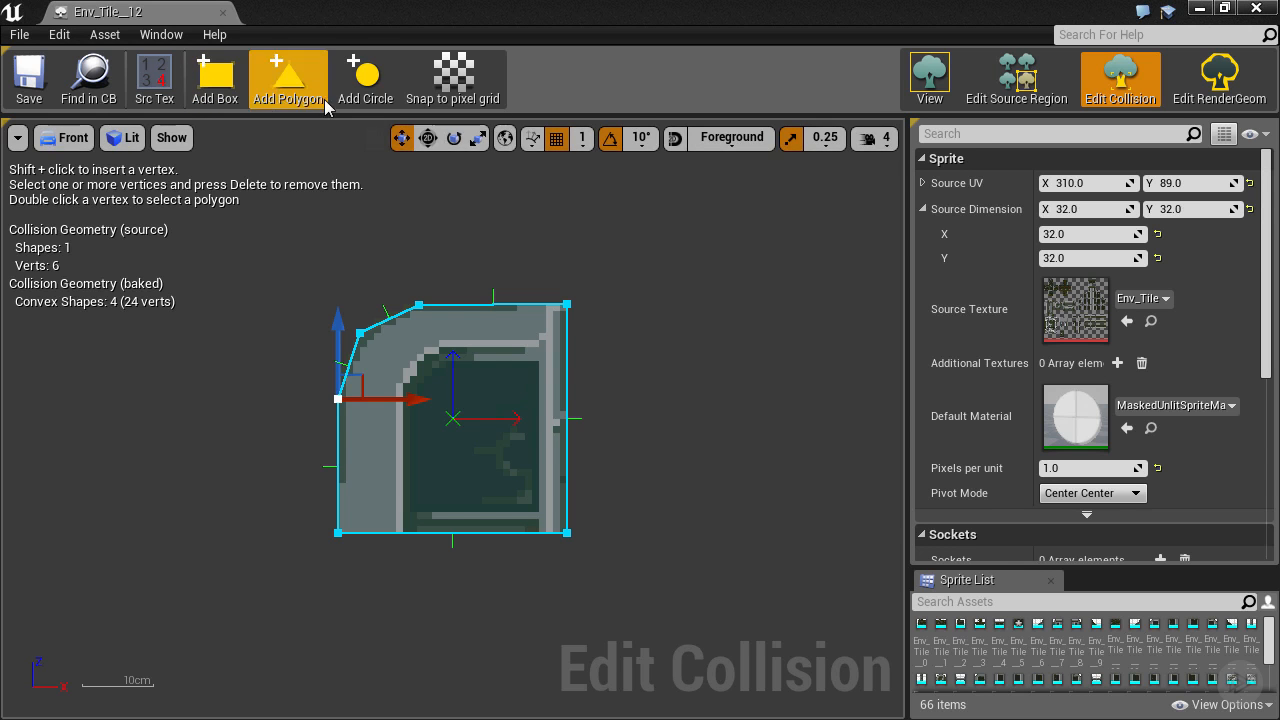
Step: Add a circle collision shape to Env_Tile__12 and save the sprite
click(357, 88)
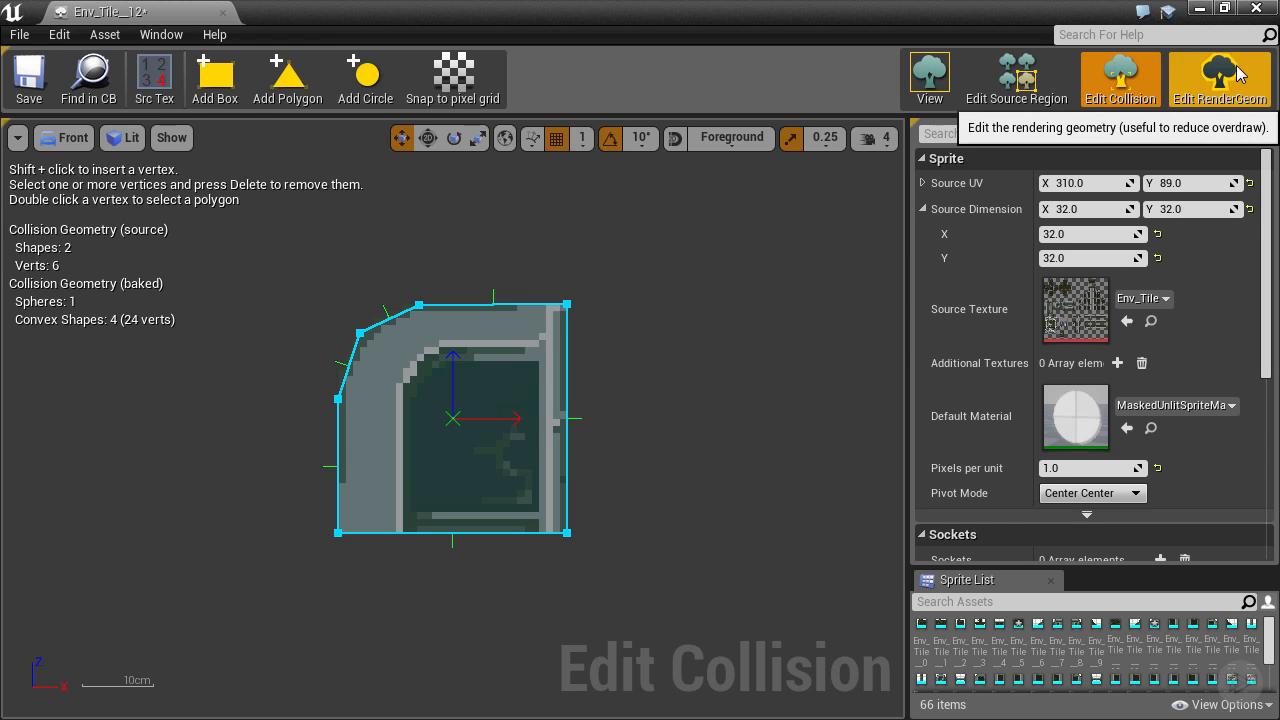
click(29, 75)
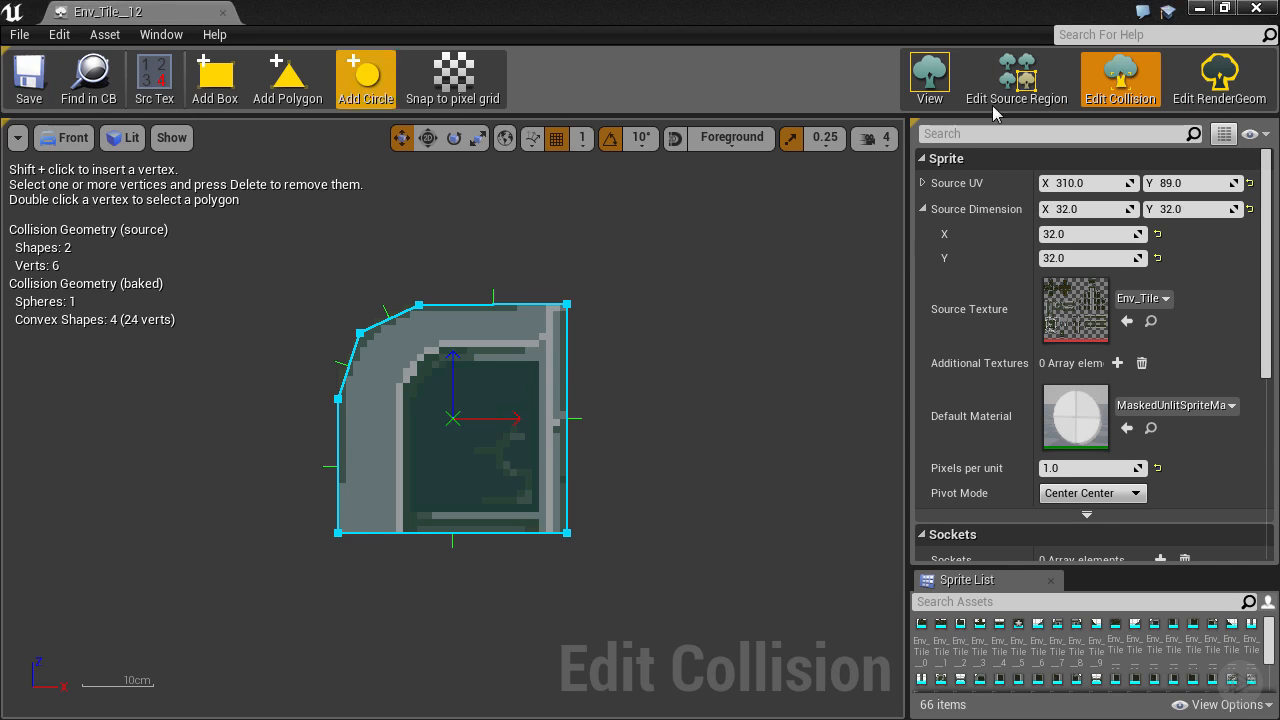
Step: Switch Env_Tile__12 to render geometry editing and move the geometry's right edge slightly inward
click(1248, 90)
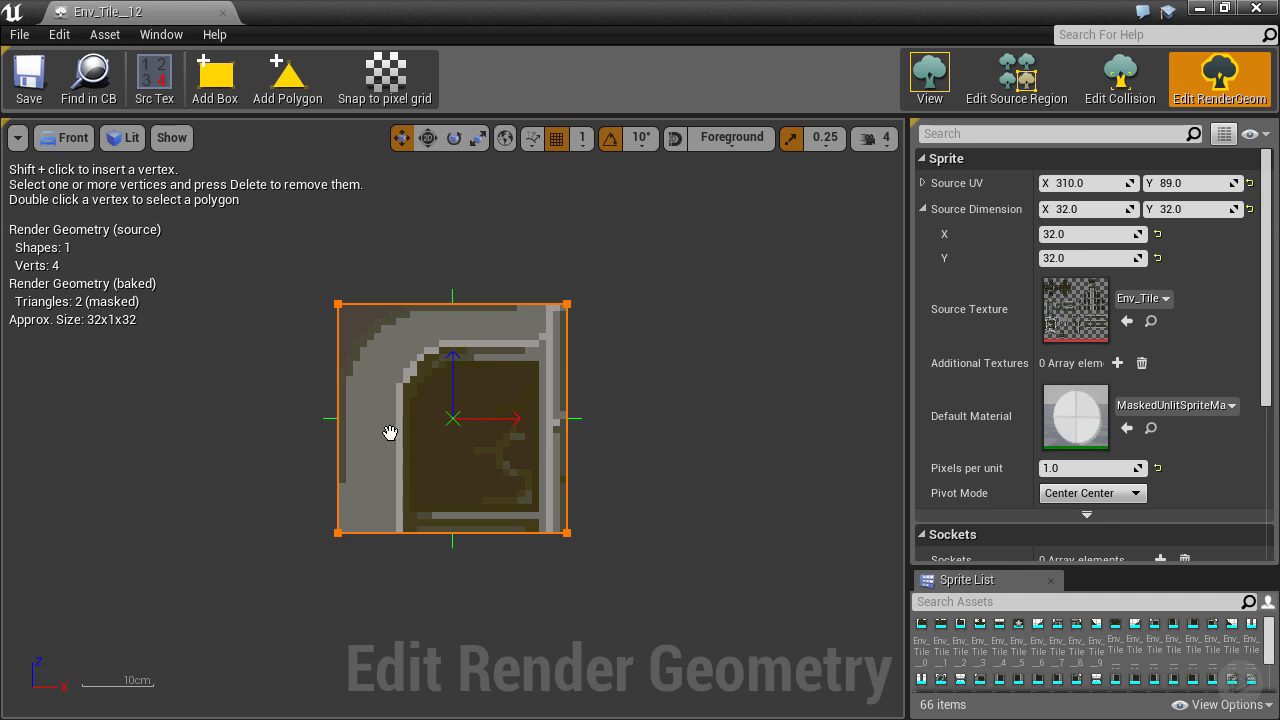
drag(541, 258, 662, 645)
mouse_move(632, 420)
mouse_down()
mouse_move(900, 420)
mouse_move(608, 434)
mouse_move(626, 436)
mouse_up()
Step: Try extending Env_Tile__12's render geometry at the left and bottom edges to about 56 × 53, and undo both changes
drag(278, 252, 438, 588)
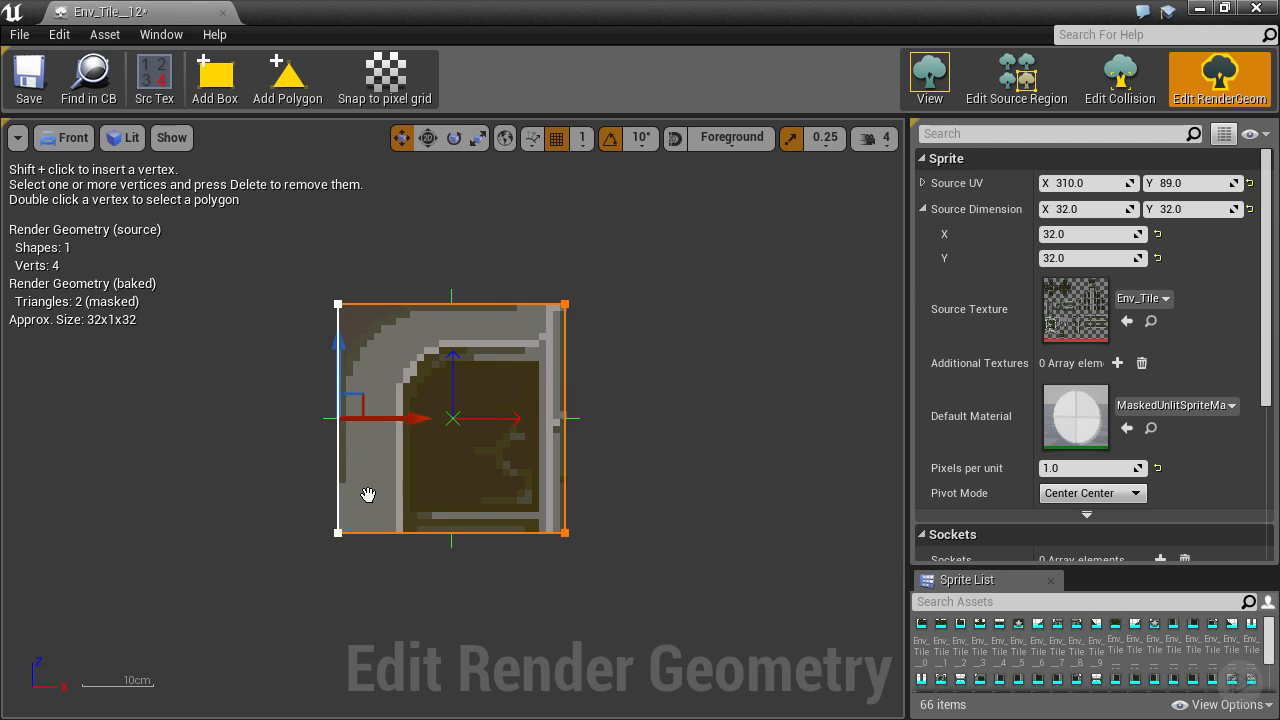
drag(390, 422, 210, 423)
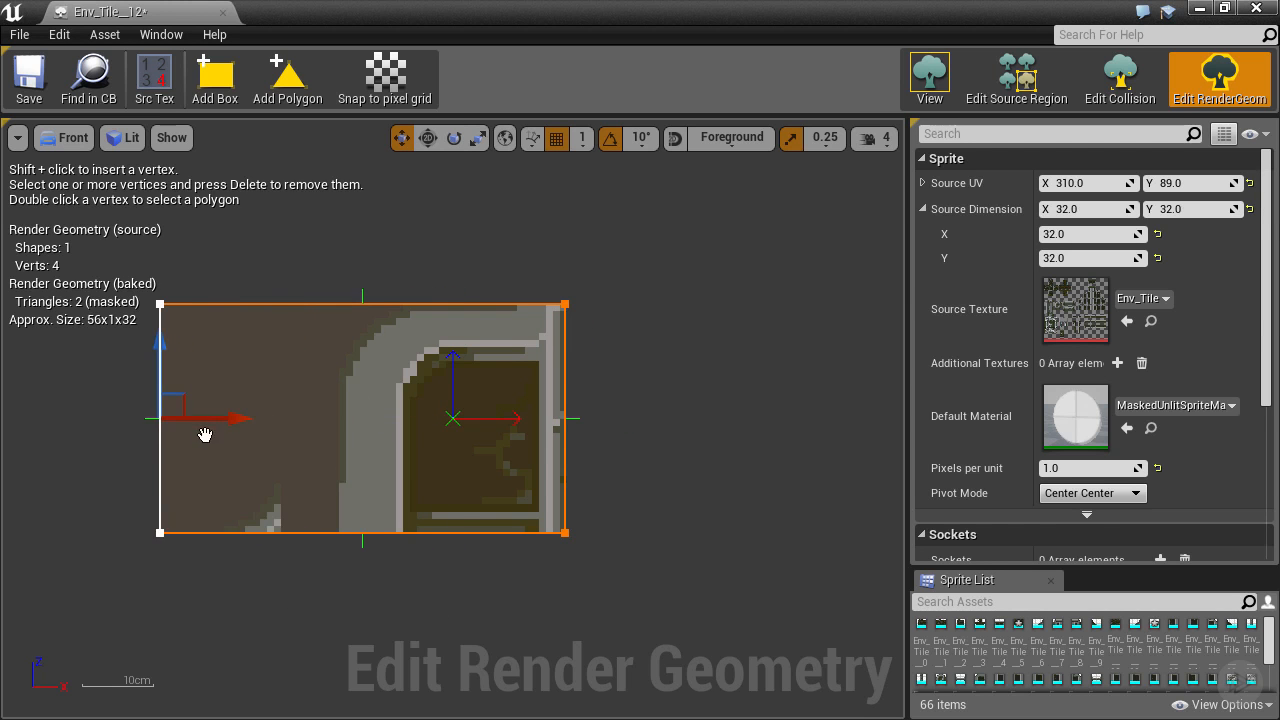
drag(90, 494, 566, 551)
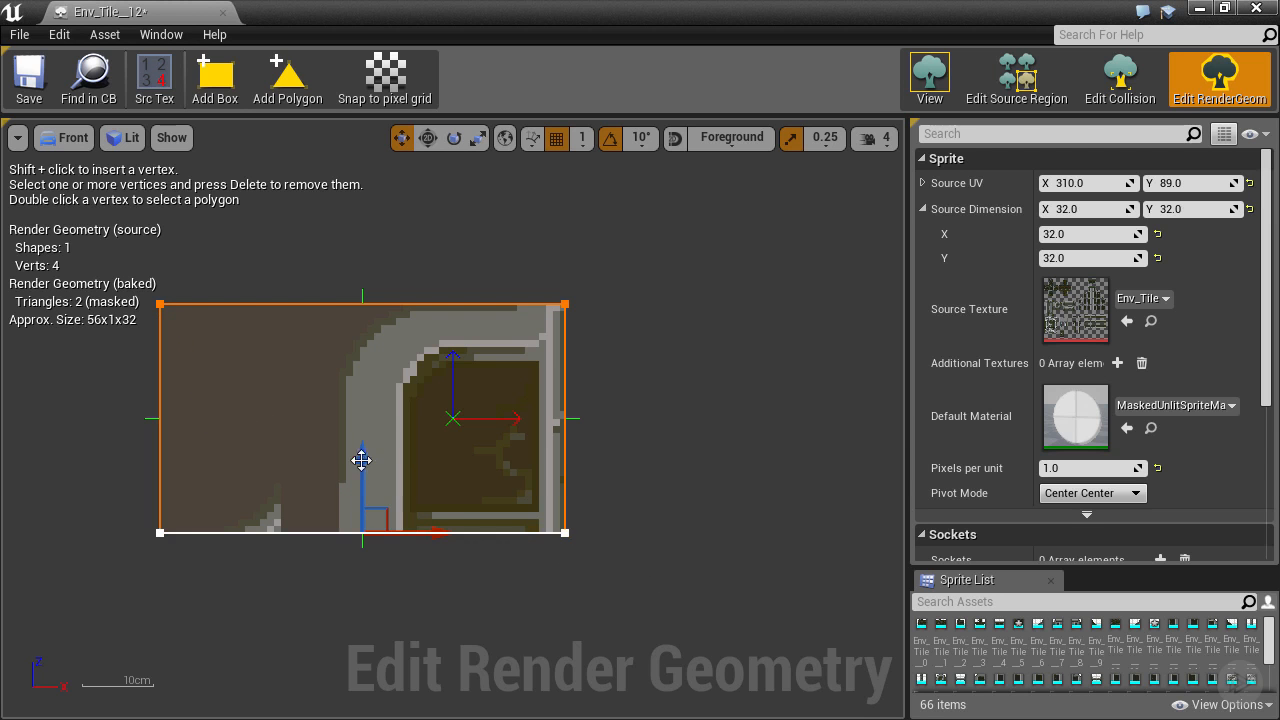
drag(366, 466, 371, 617)
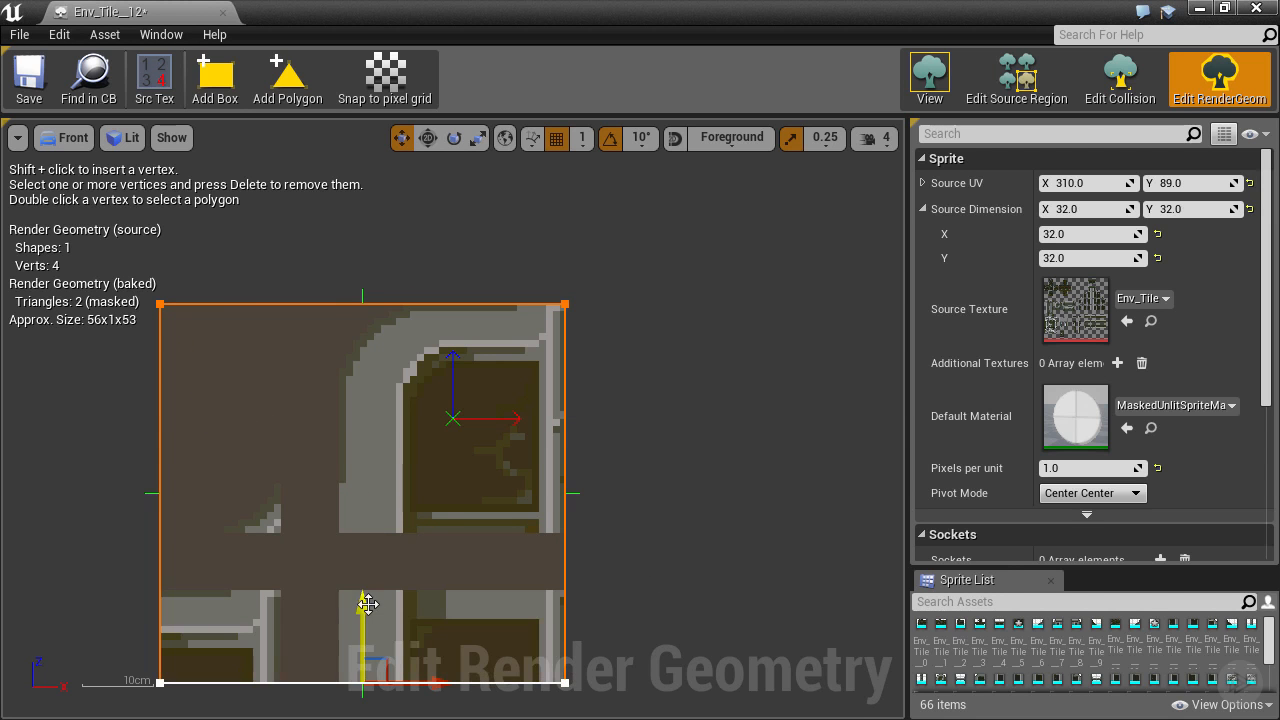
key(ctrl+z)
key(ctrl+z)
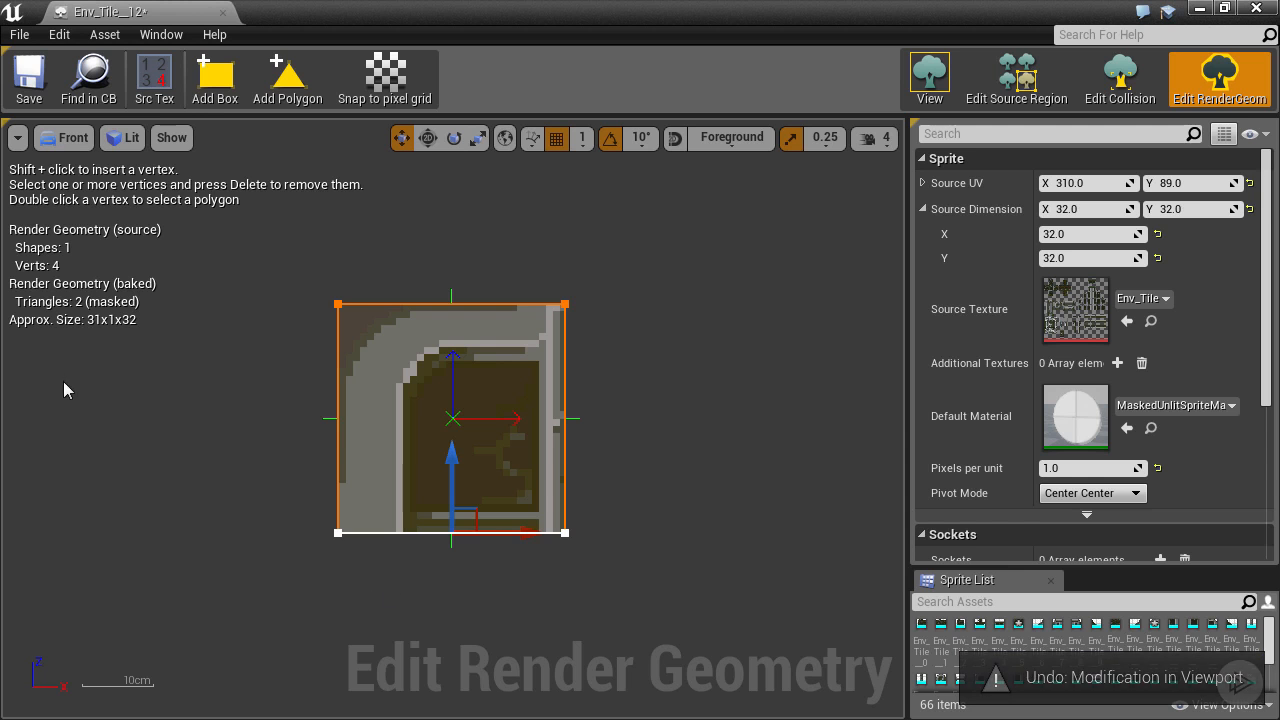
Step: Save the Env_Tile__12 sprite with its edited render geometry
key(ctrl+s)
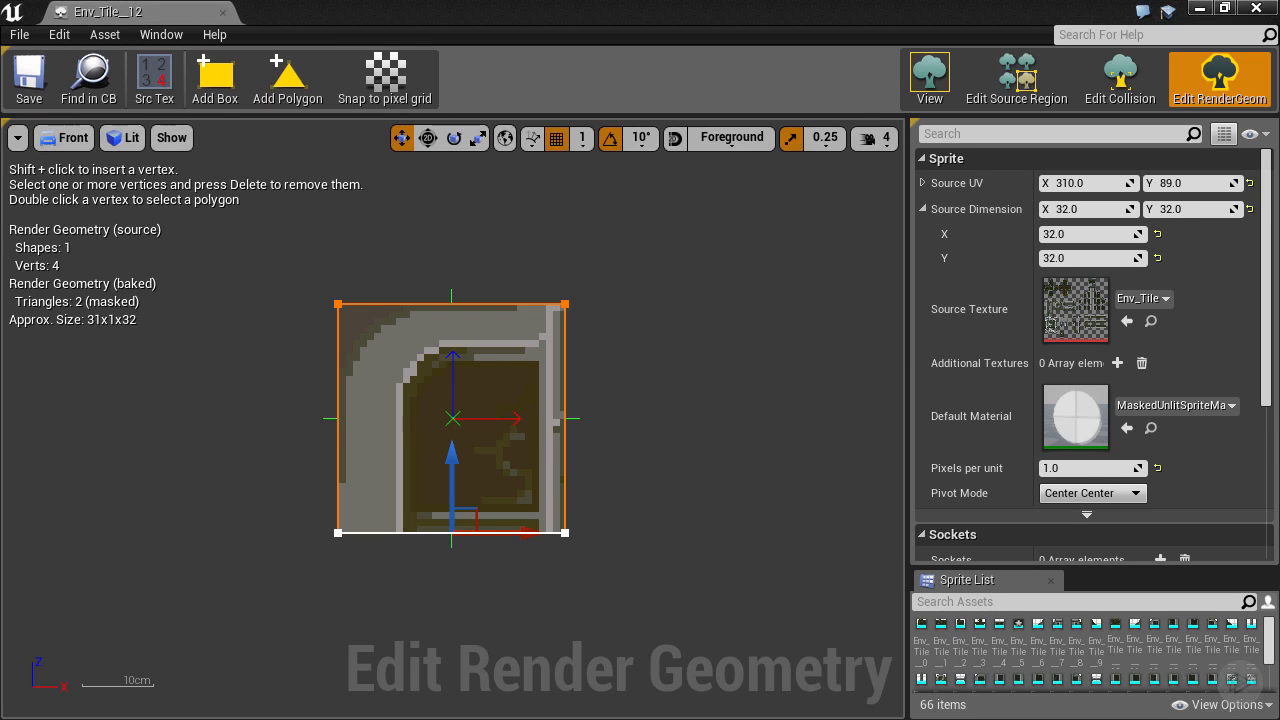